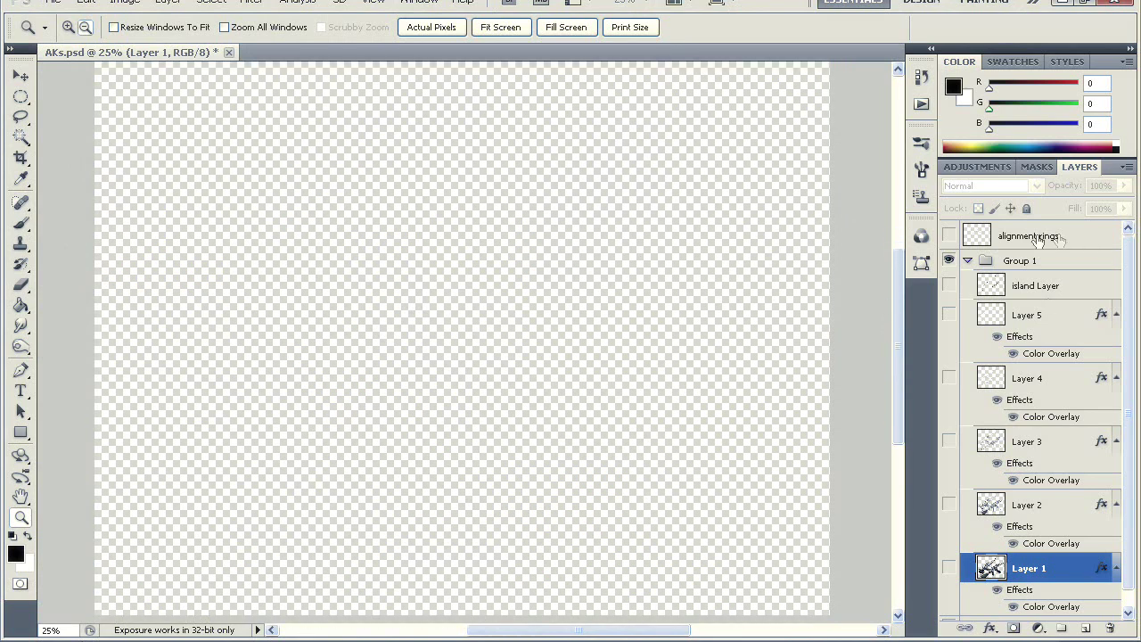
- Show Layers 1–5 and turn off the Color Overlay effects on Layers 2–5
click(948, 568)
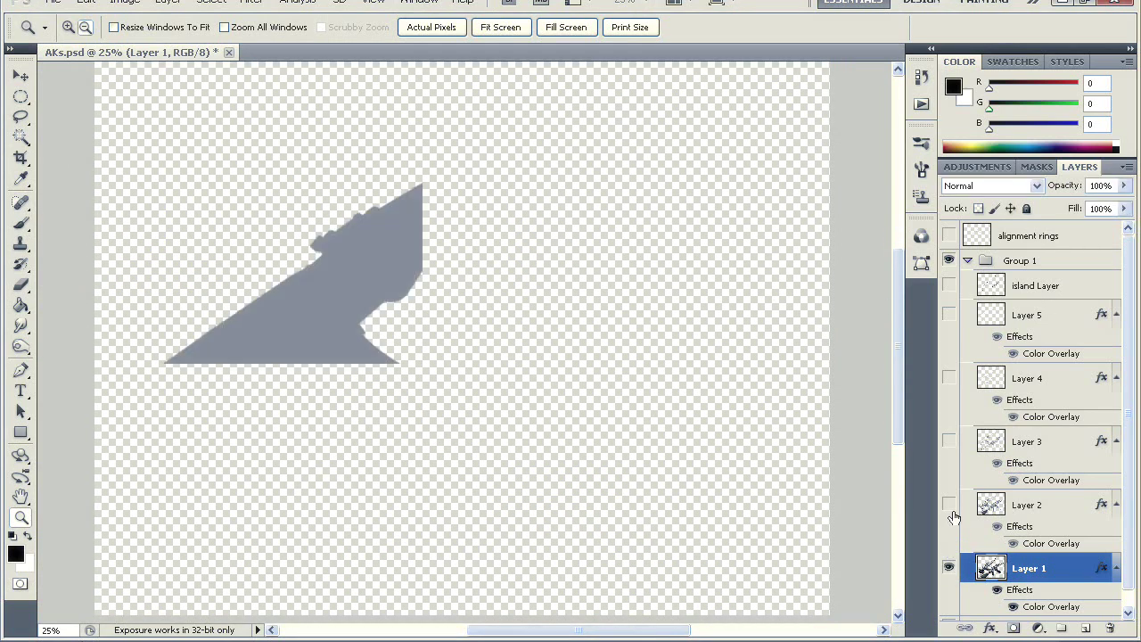
click(949, 505)
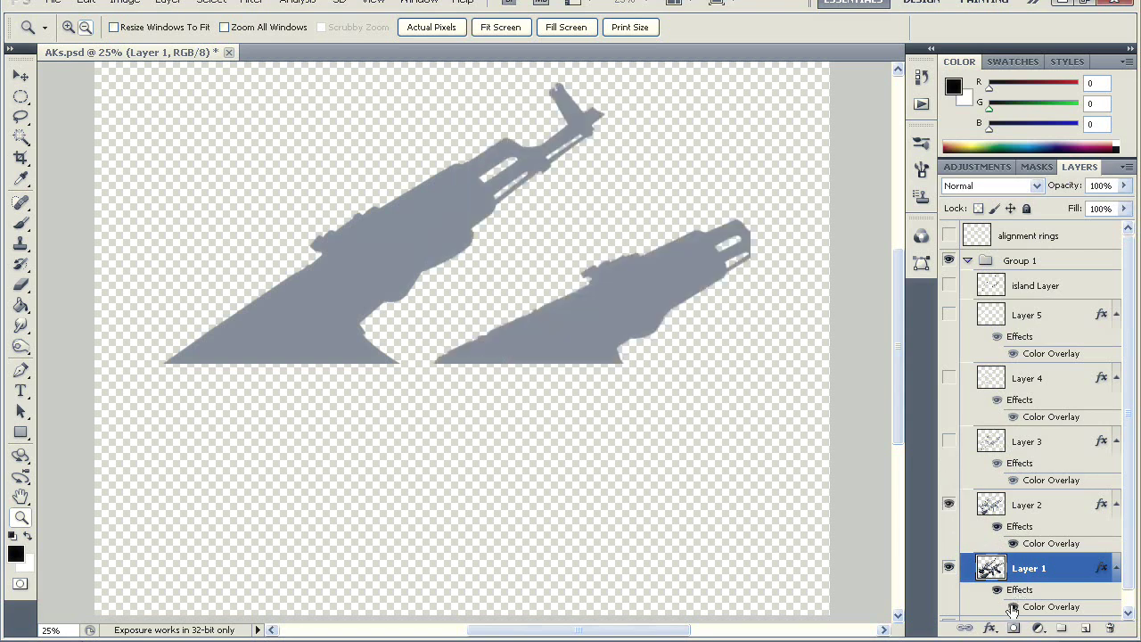
click(1016, 506)
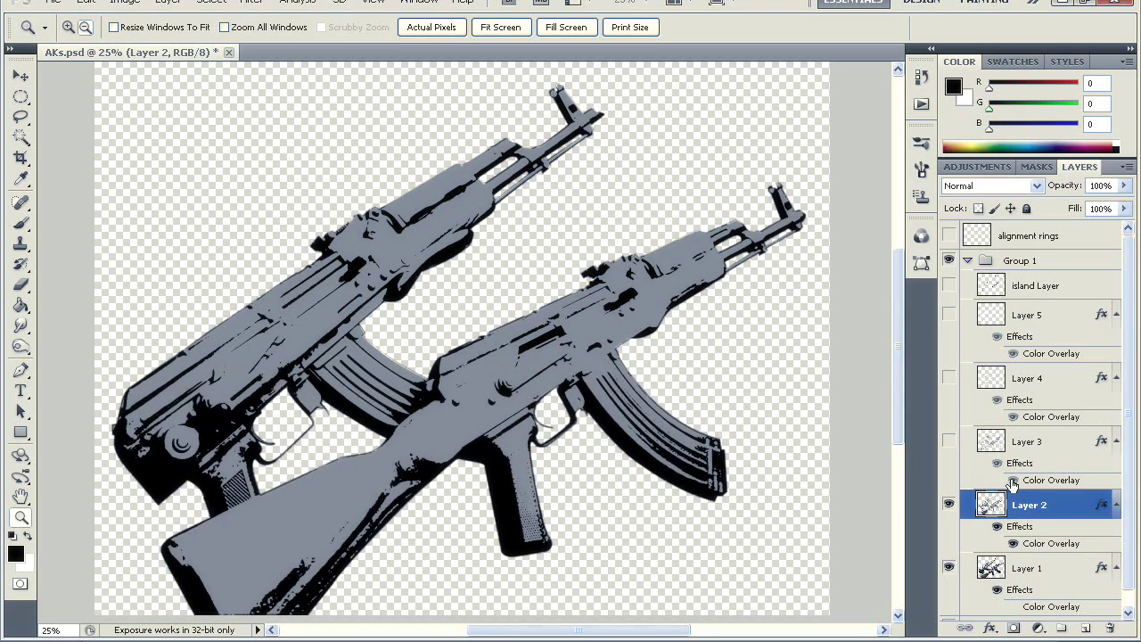
click(1013, 482)
click(1013, 544)
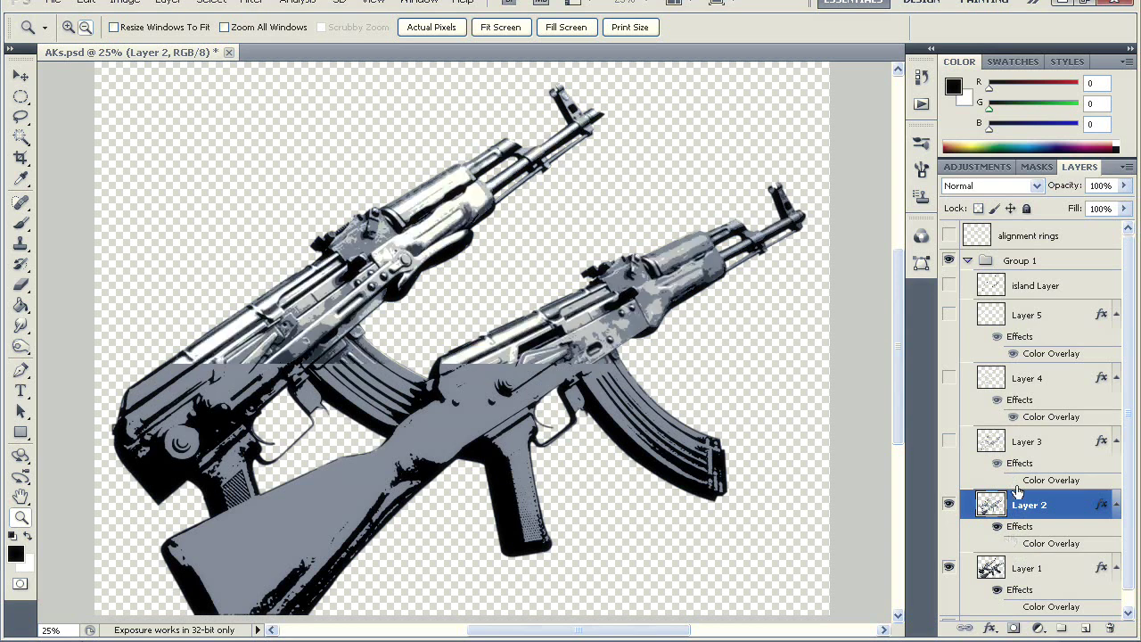
click(1008, 401)
click(949, 441)
click(965, 446)
click(949, 378)
click(1014, 417)
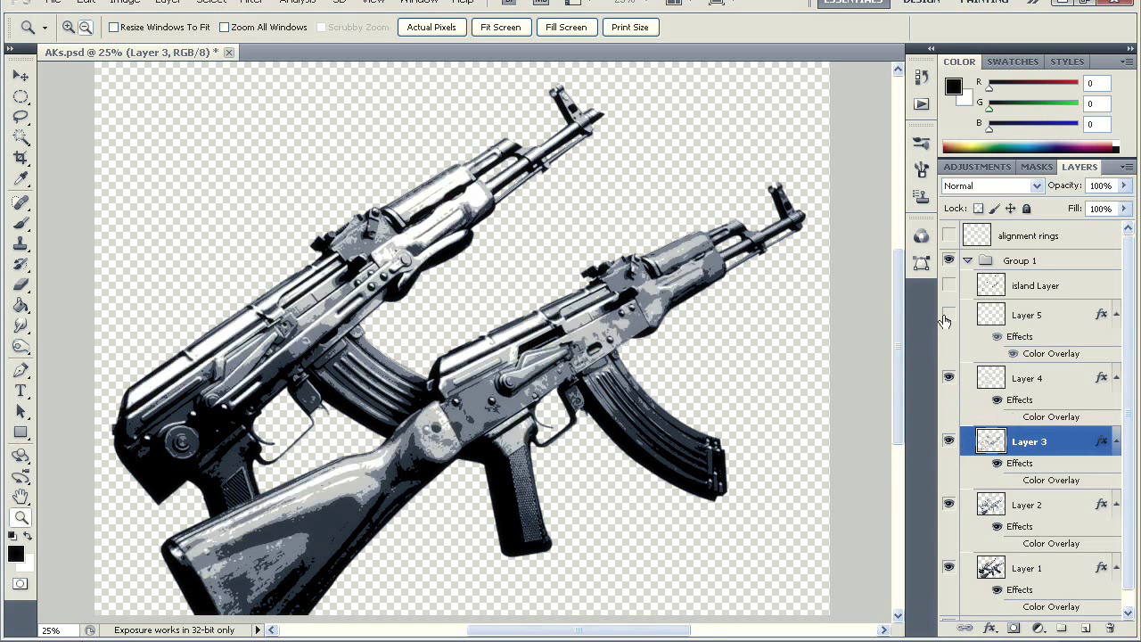
click(948, 316)
click(1003, 321)
click(1014, 354)
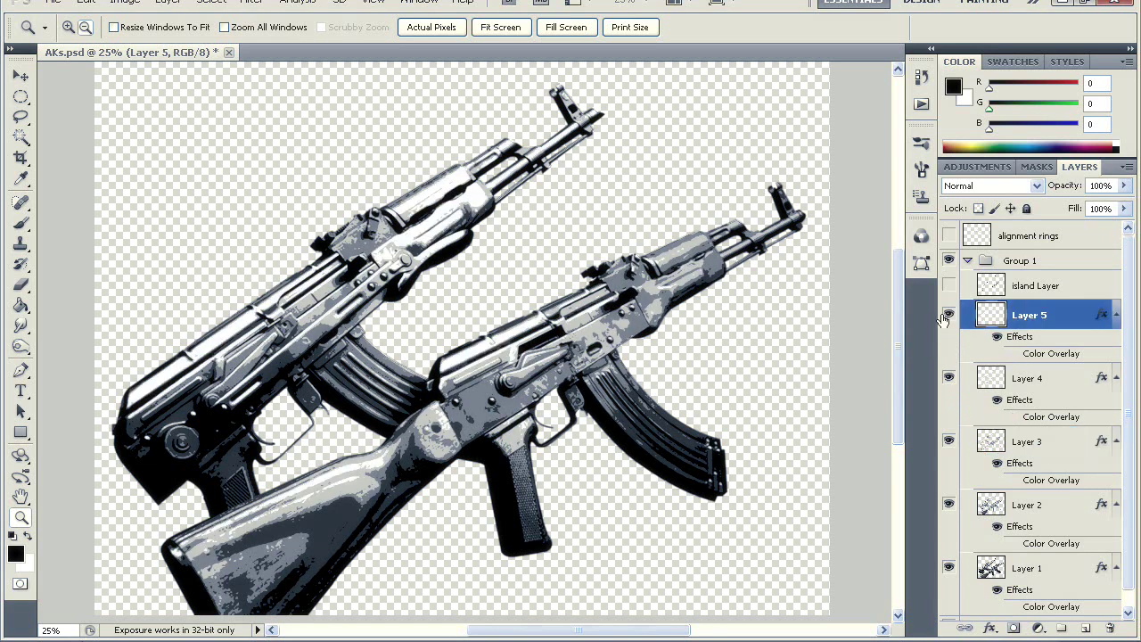
- Hide Layers 5 through 2 and select Layer 1
click(948, 316)
click(948, 378)
click(947, 440)
click(949, 522)
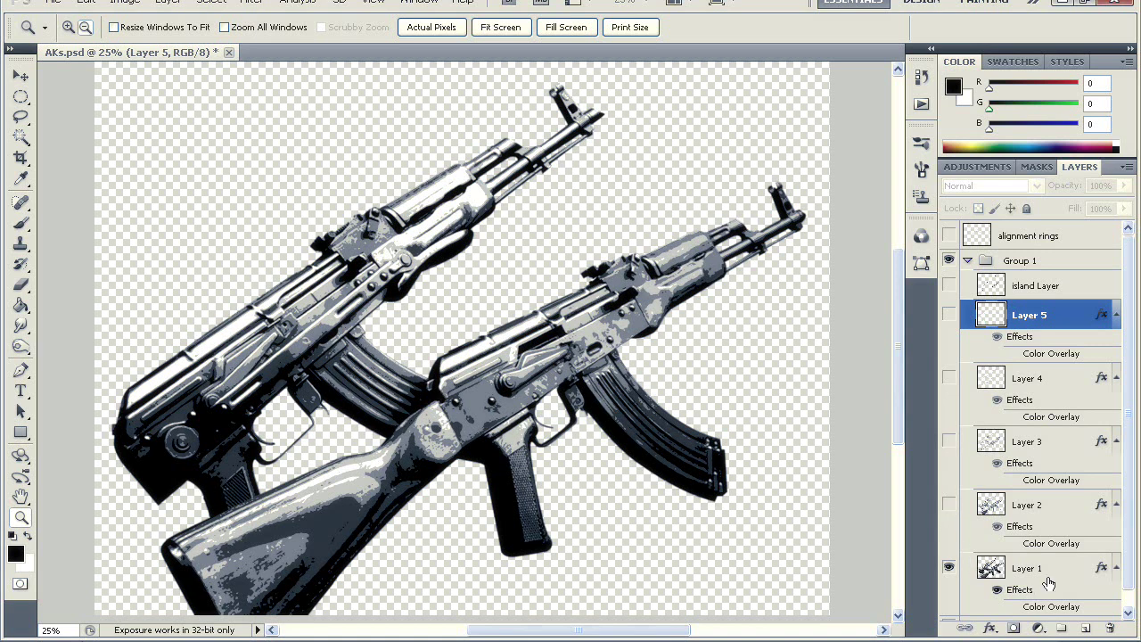
click(1045, 589)
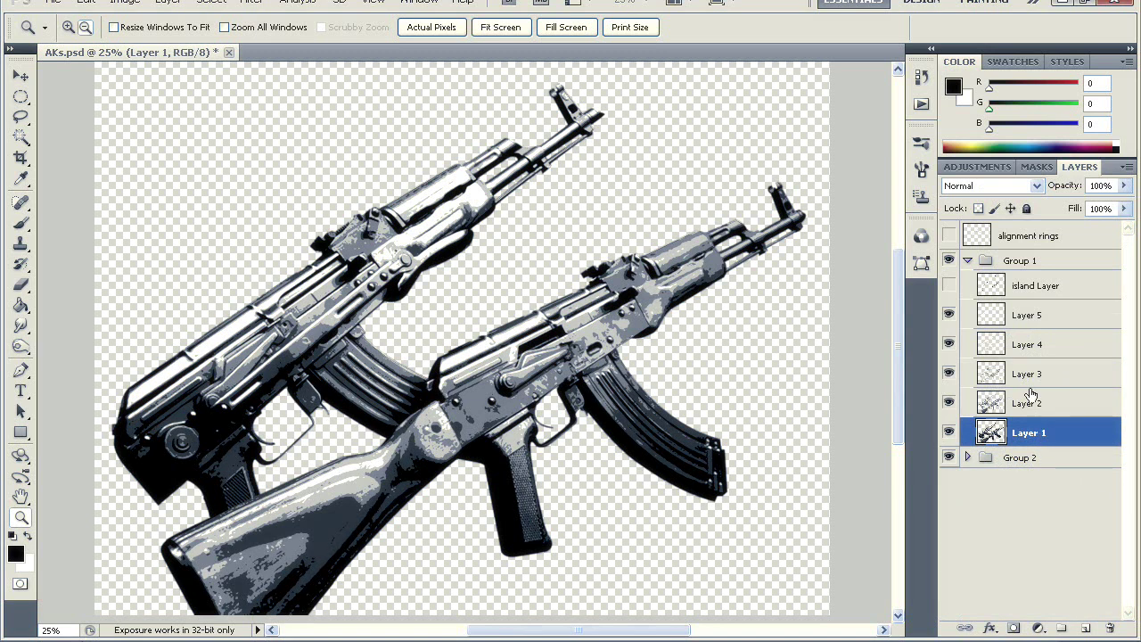
- View Layers 4, 3 and 2 each on its own, ending with only Layer 1 visible
click(949, 431)
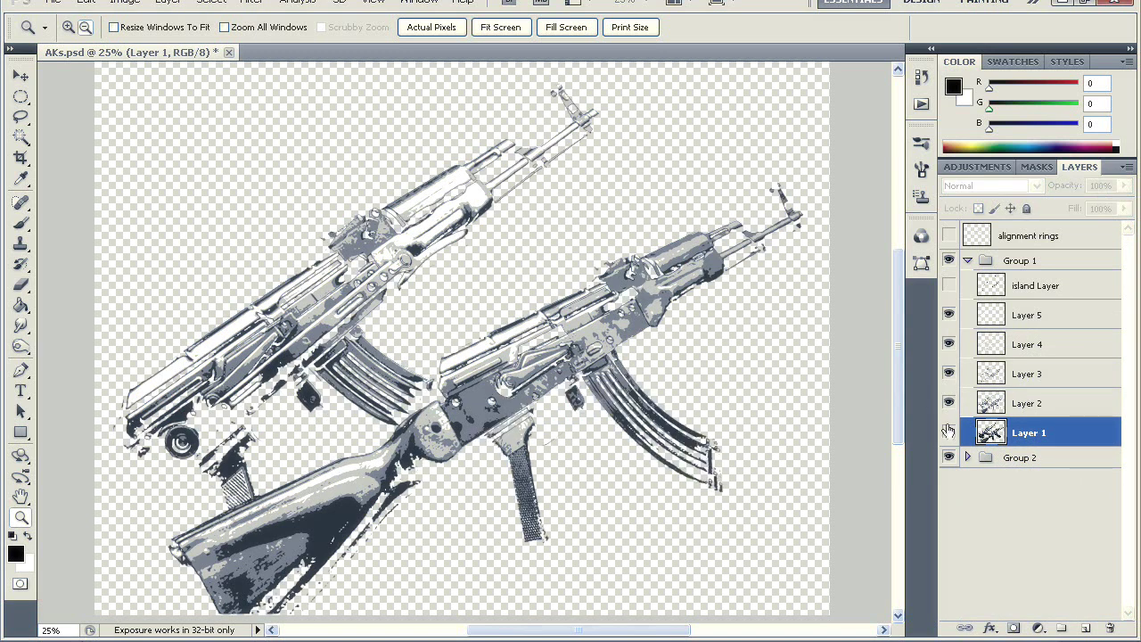
click(949, 403)
click(949, 374)
click(949, 344)
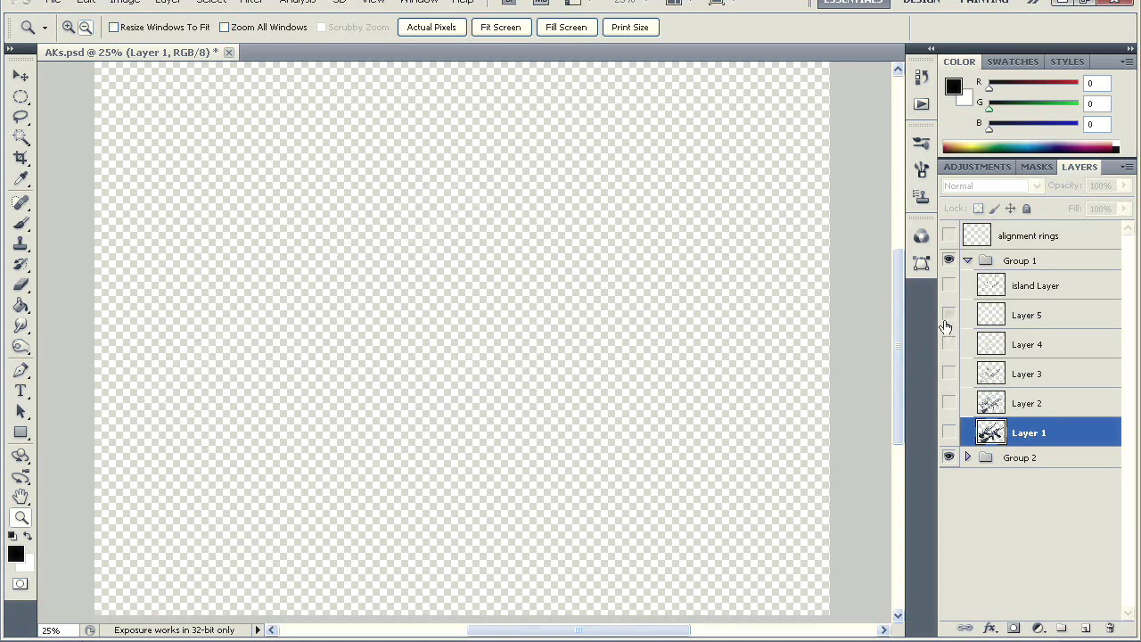
click(949, 314)
click(949, 344)
click(949, 344)
click(949, 374)
click(949, 374)
click(948, 403)
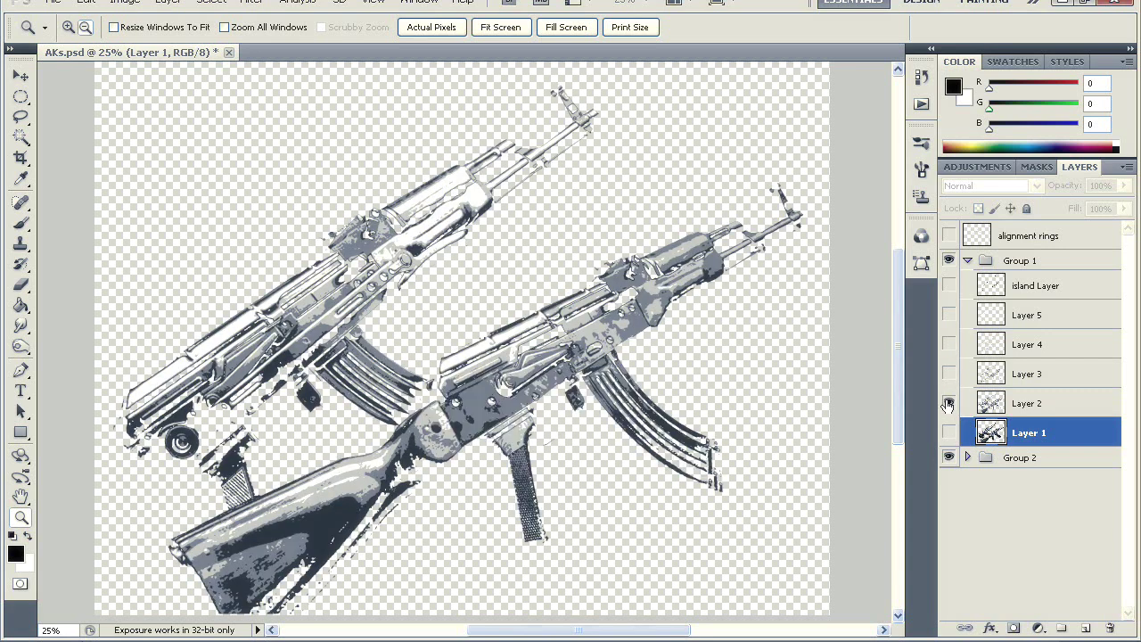
click(949, 404)
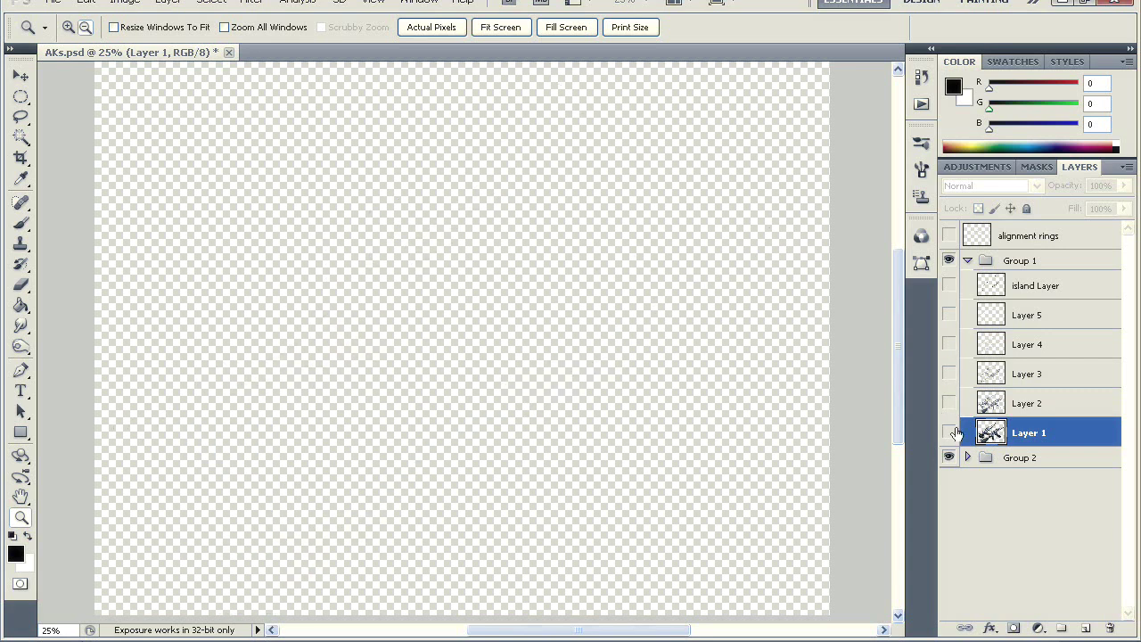
click(949, 433)
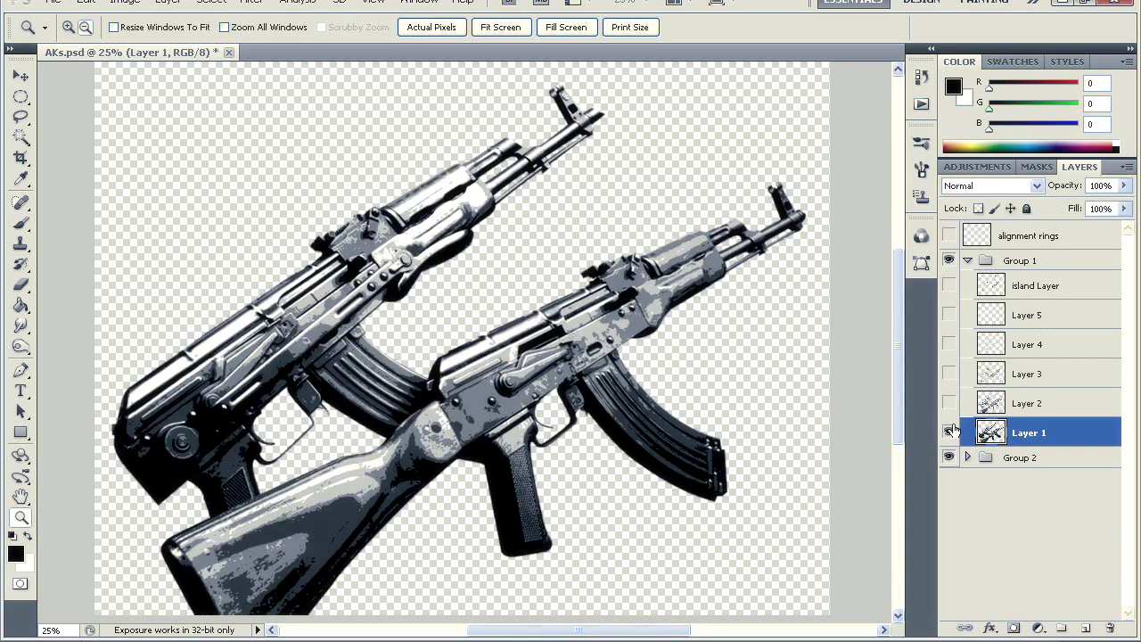
- Add a grey 808080 Color Overlay effect to Layer 1
double_click(1061, 434)
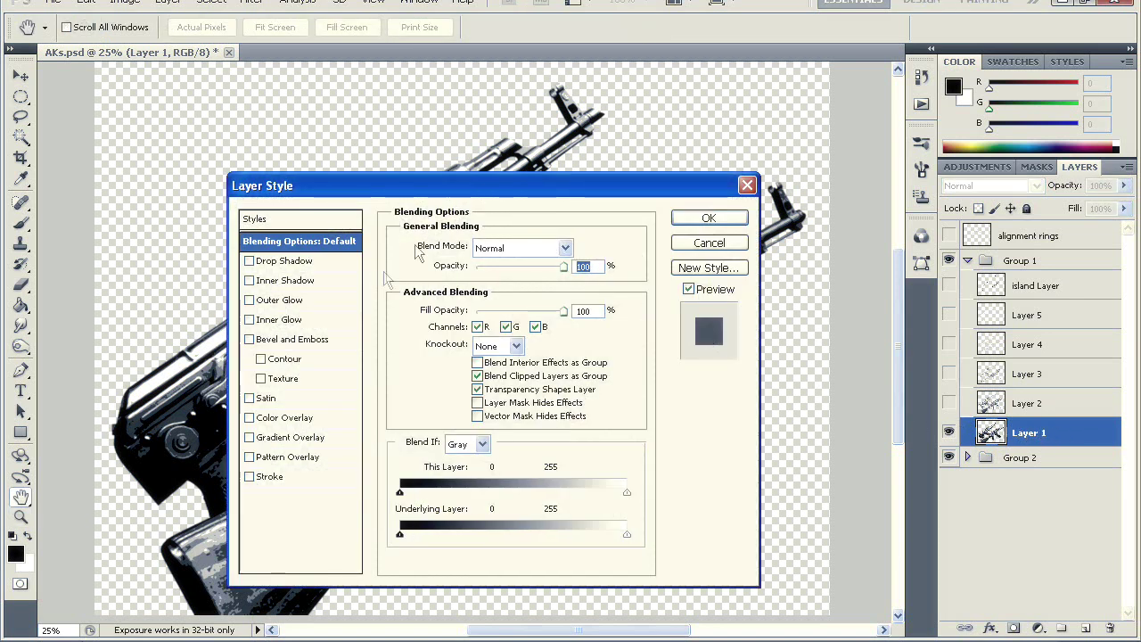
click(254, 417)
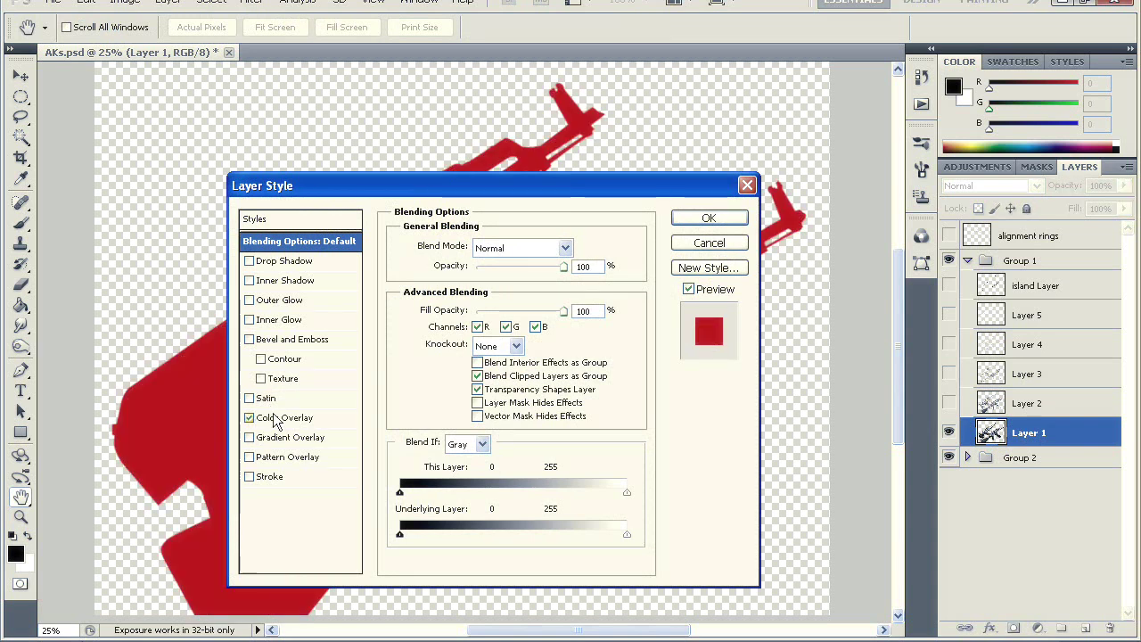
click(278, 419)
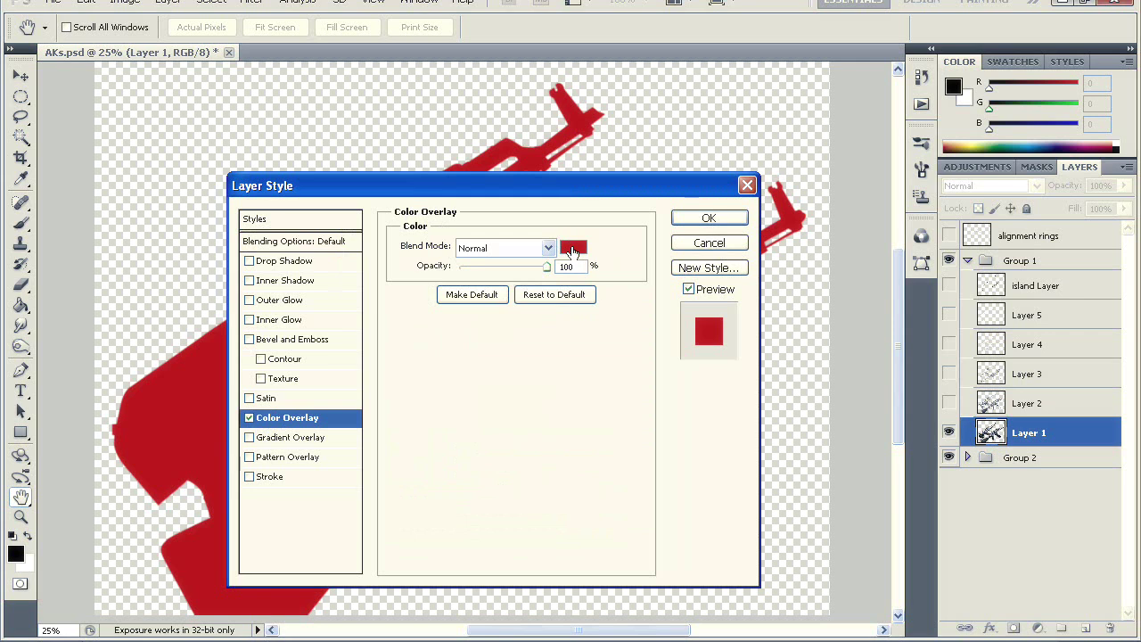
click(576, 248)
mouse_move(432, 319)
mouse_down()
mouse_move(229, 303)
mouse_move(196, 328)
mouse_up()
click(687, 207)
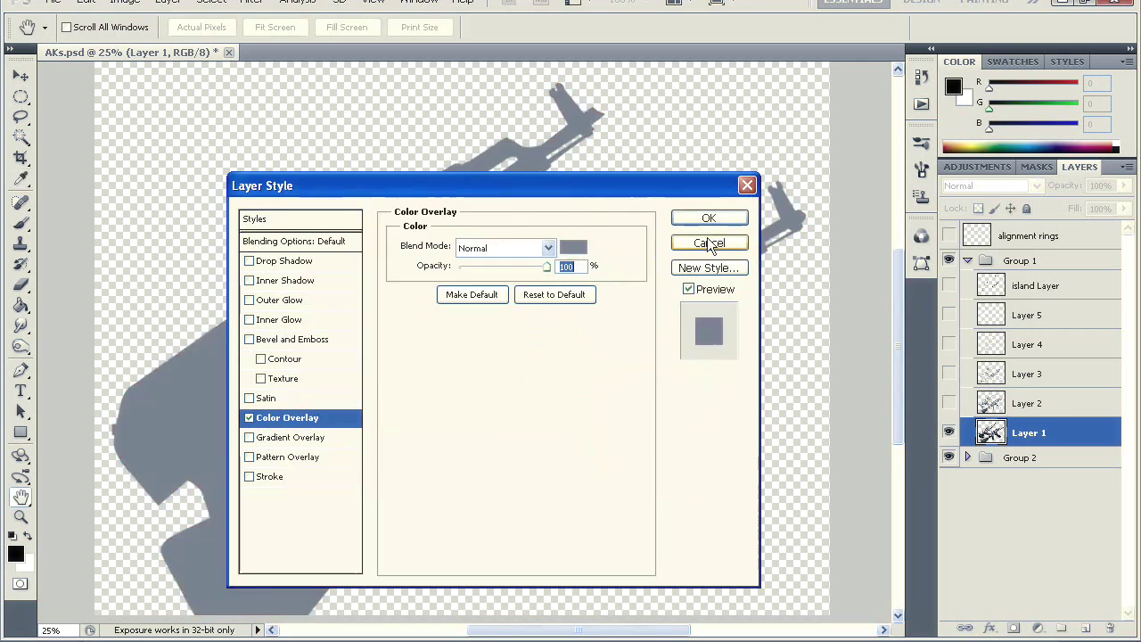
click(722, 220)
key(z)
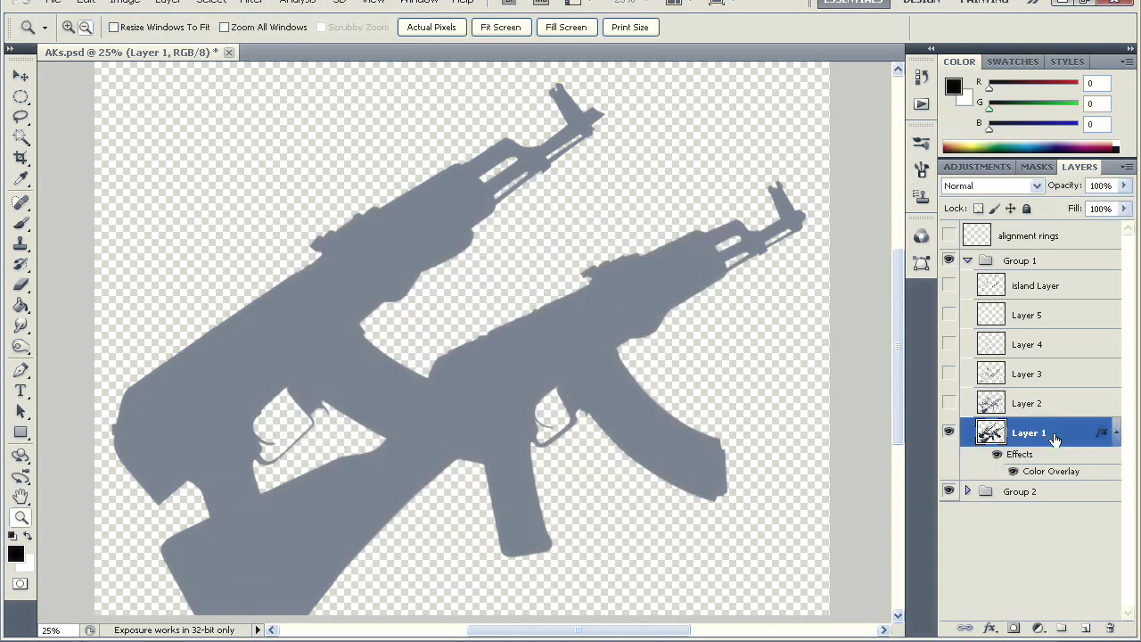
- Show Layers 2–5 over the grey silhouettes, then hide Layers 1–3
drag(949, 403, 949, 317)
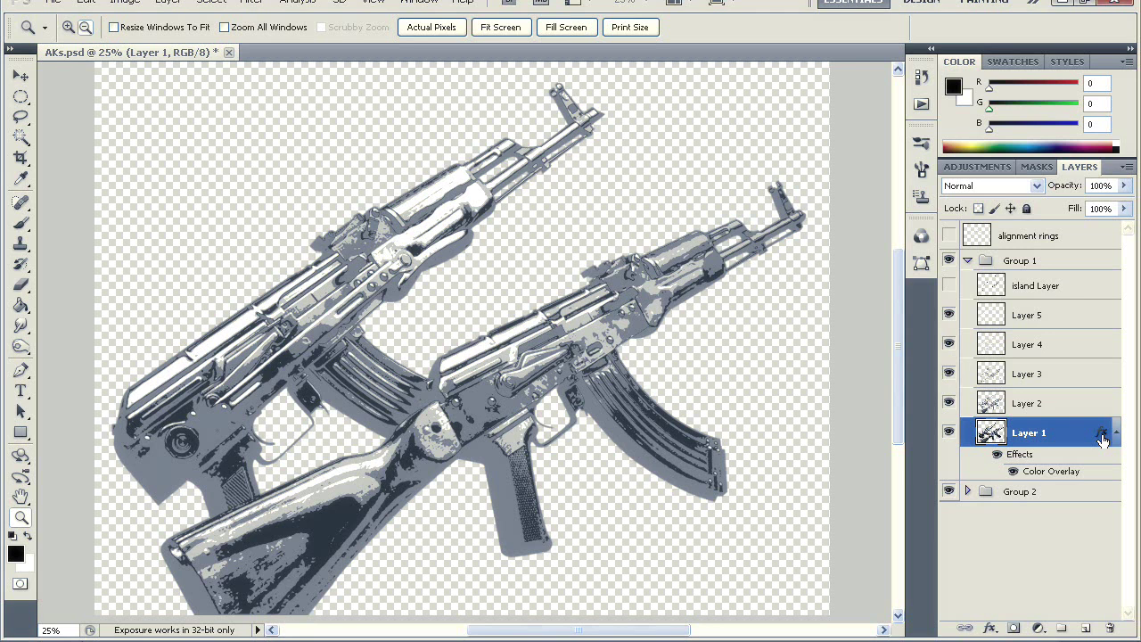
key(alt)
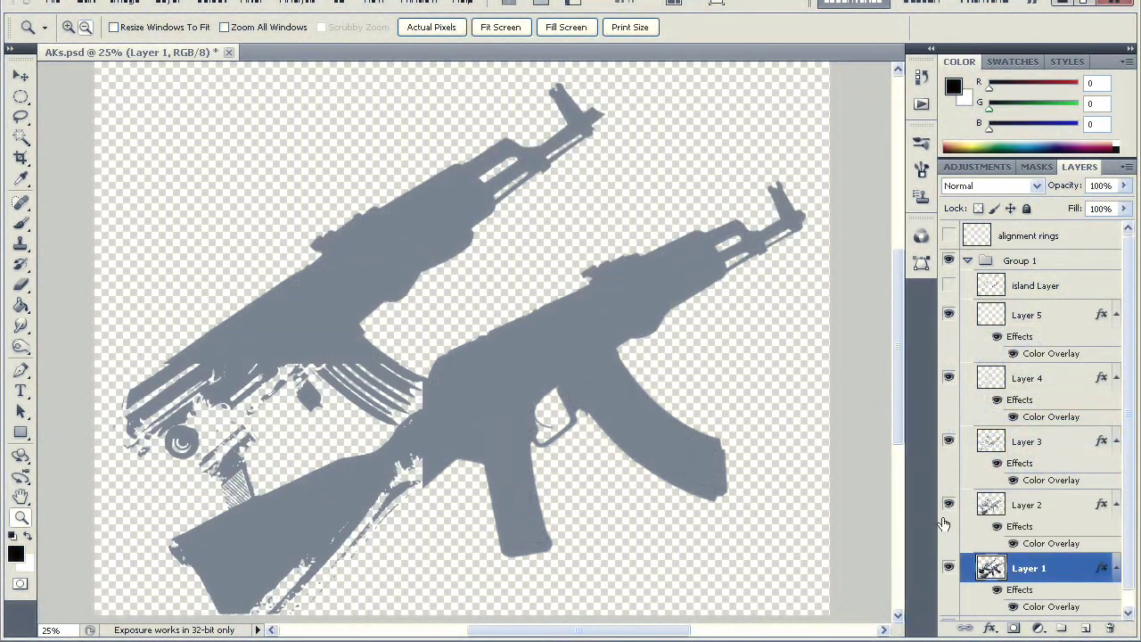
drag(949, 568, 949, 505)
click(949, 441)
- Check Layers 5, 4, 2, 3 and 4 one at a time, finishing with only Layer 1 shown
click(948, 378)
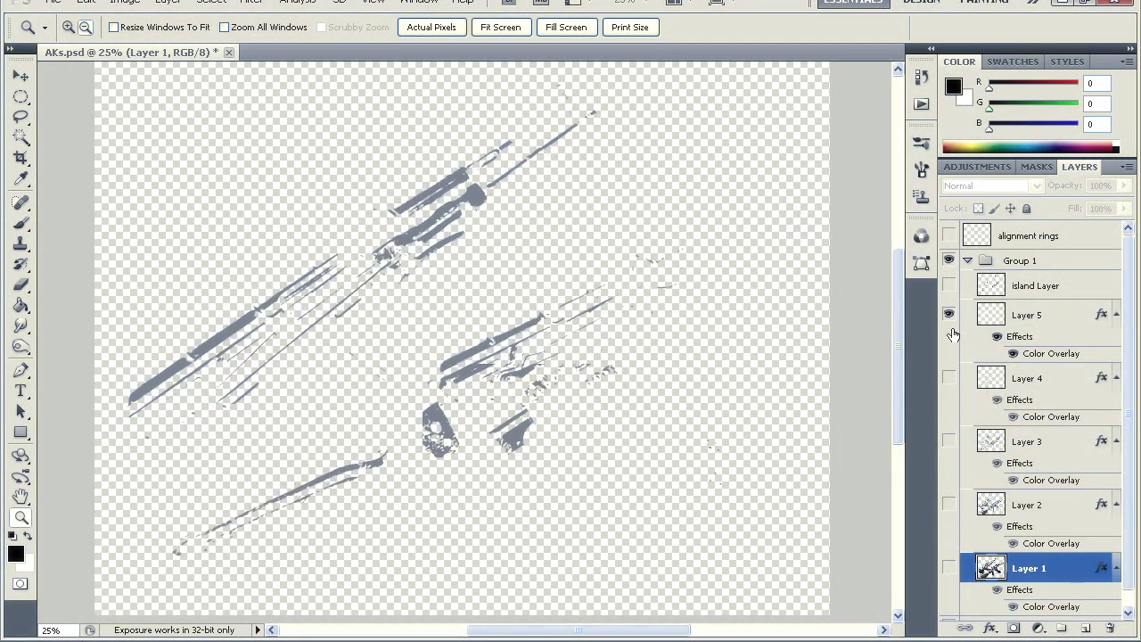
click(949, 315)
click(949, 378)
click(949, 378)
click(949, 505)
click(949, 505)
click(948, 441)
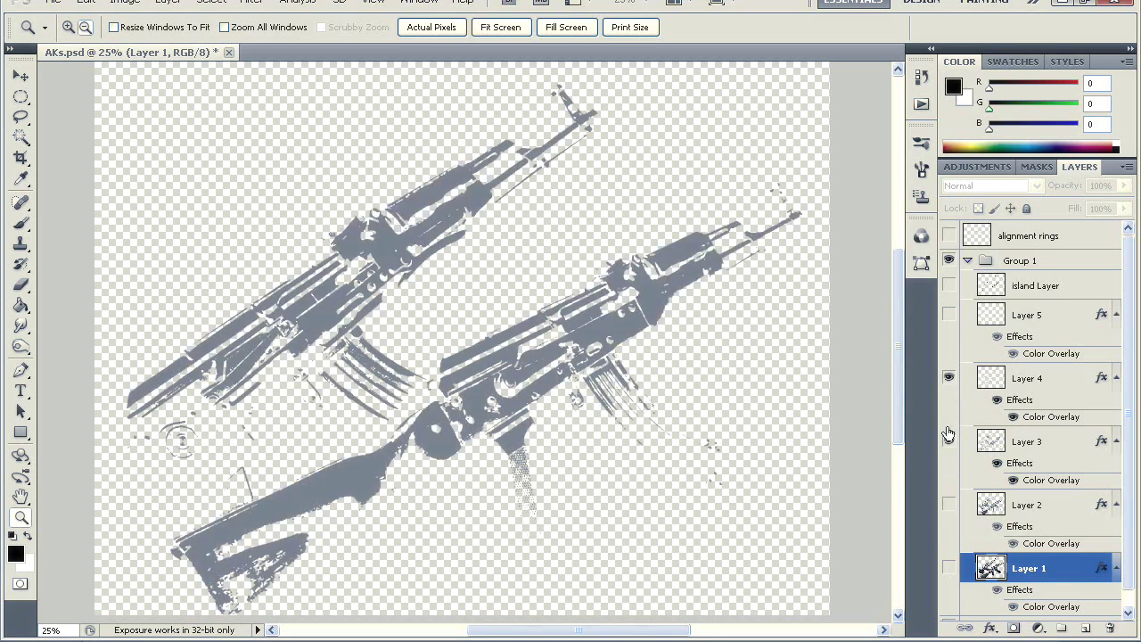
click(948, 441)
click(949, 378)
click(949, 378)
click(949, 568)
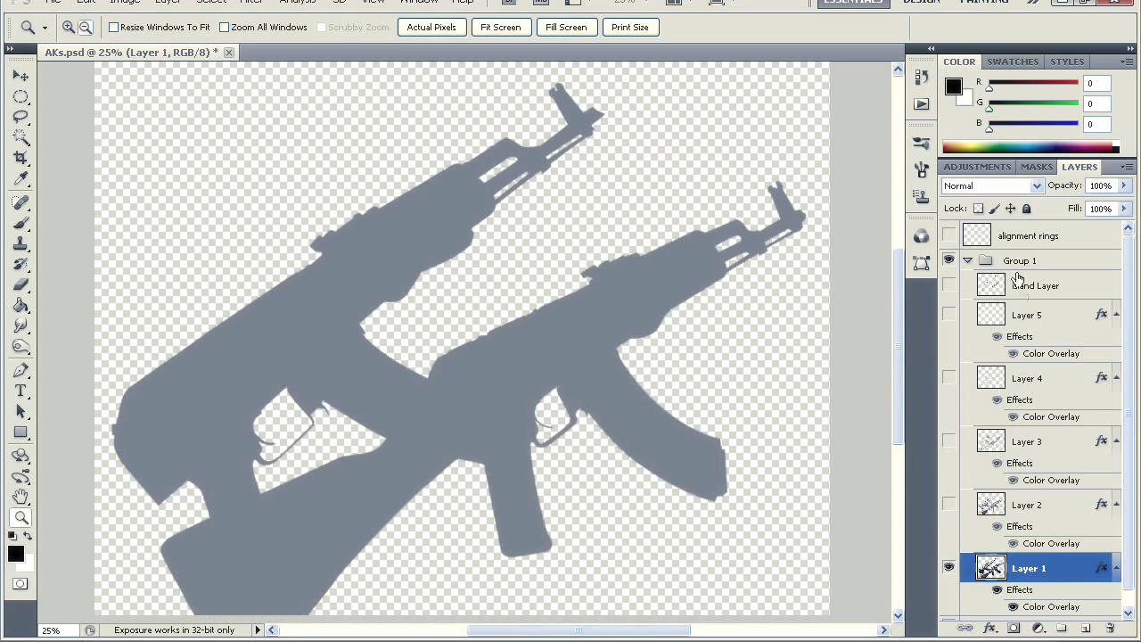
- Preview the alignment rings layer, then add a new empty Layer 6 above it
click(1012, 235)
click(949, 235)
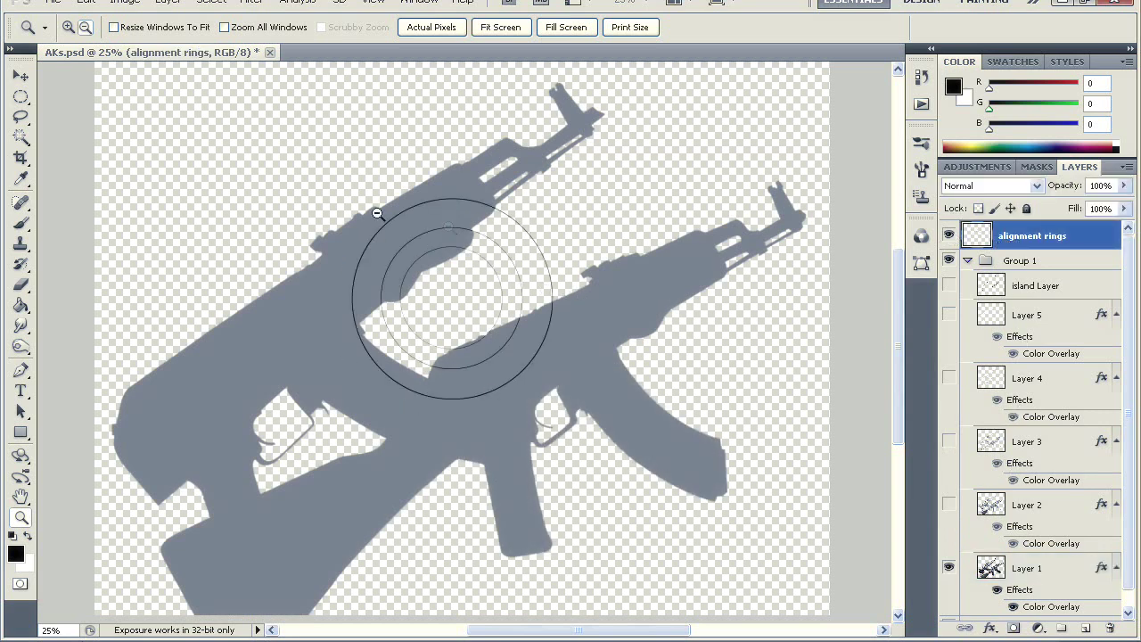
click(949, 236)
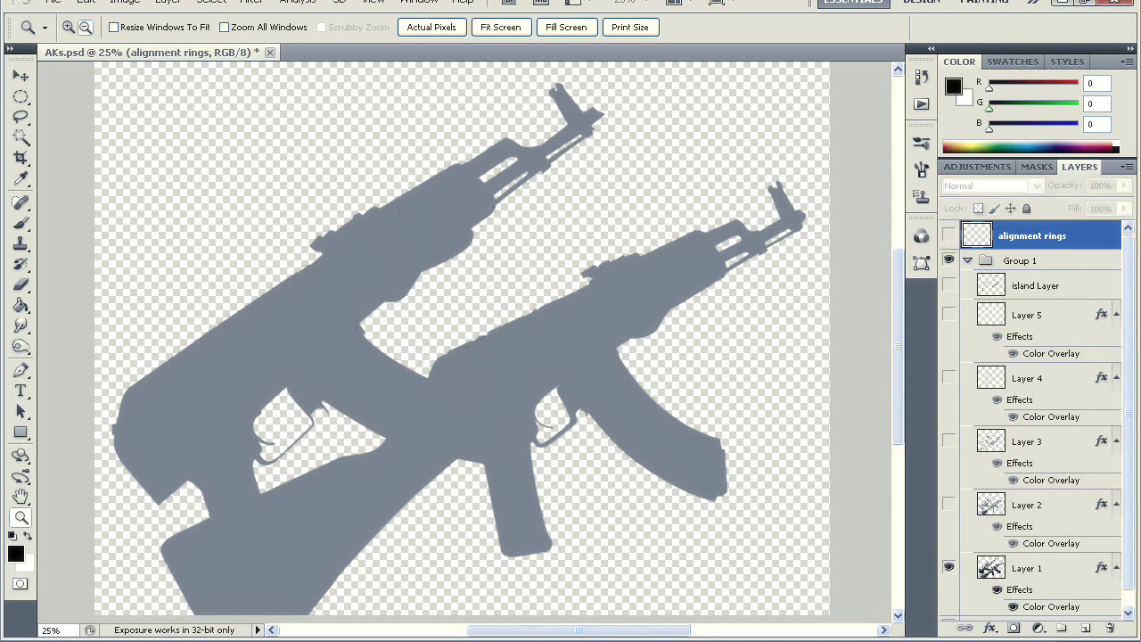
click(1086, 629)
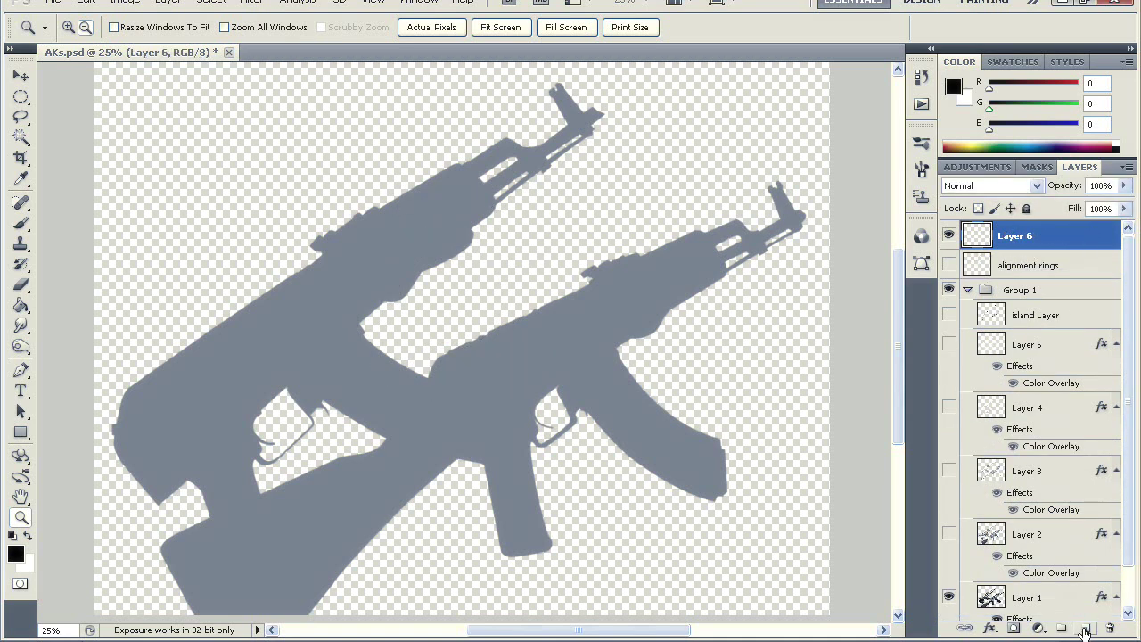
click(23, 98)
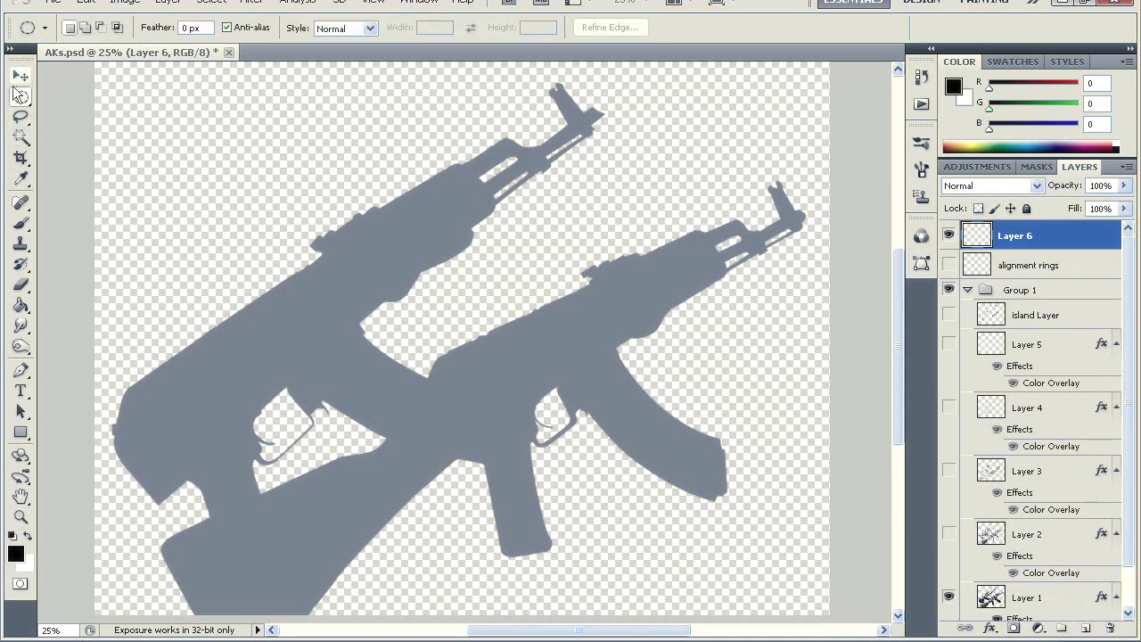
- Hide Layer 1, select a circle in the upper middle, and stroke it 3 px black
click(949, 597)
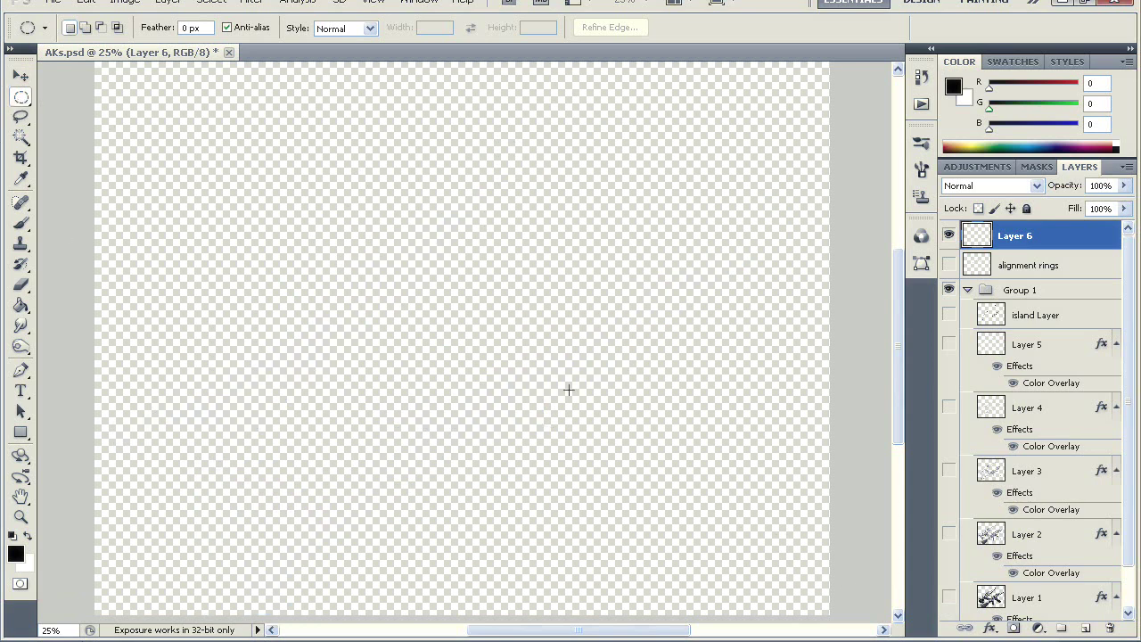
drag(382, 167, 564, 413)
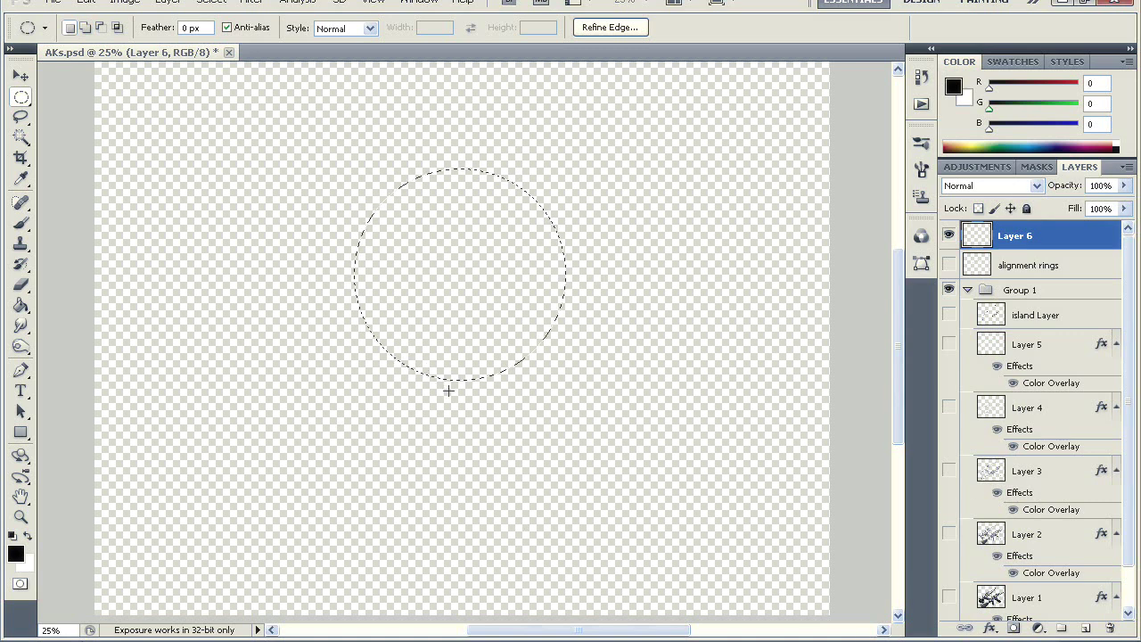
right_click(416, 350)
click(479, 570)
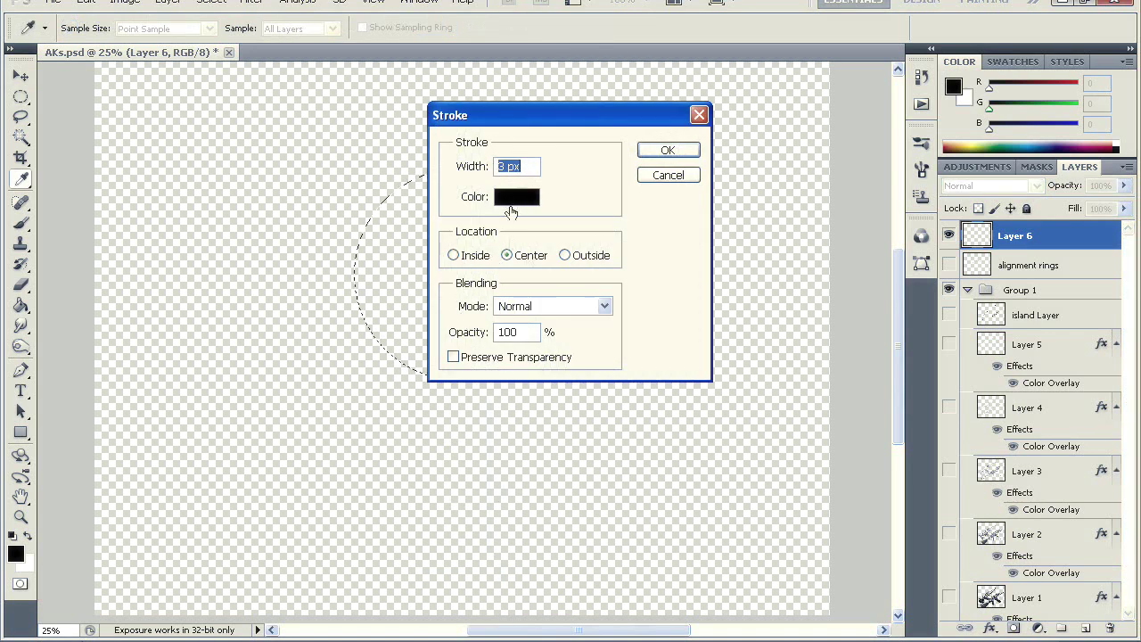
click(644, 153)
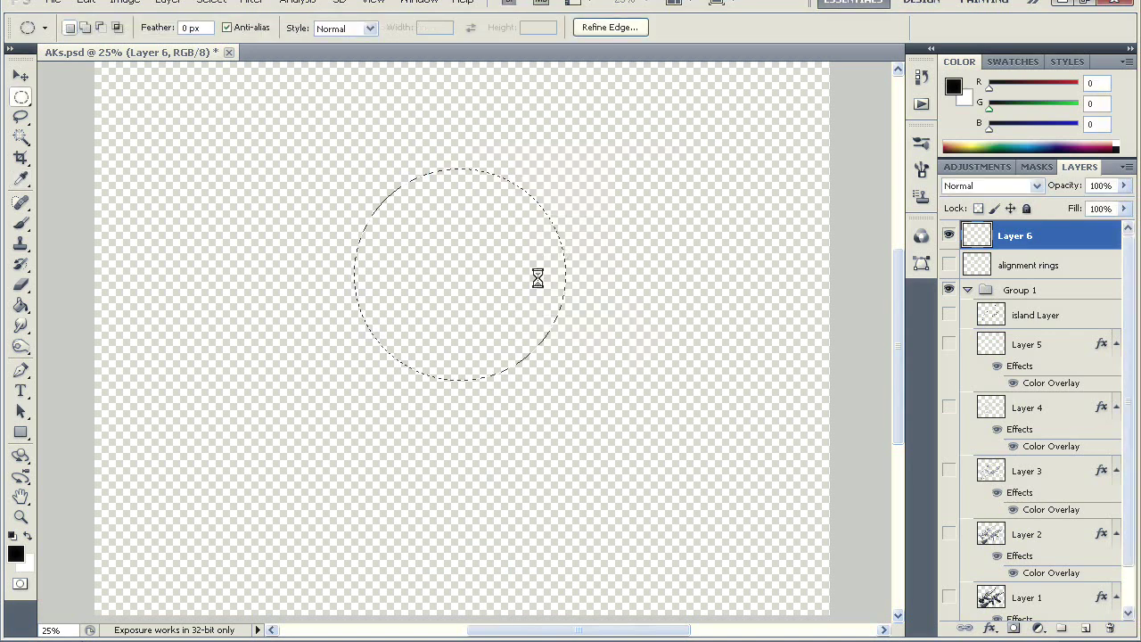
click(20, 137)
key(ctrl+d)
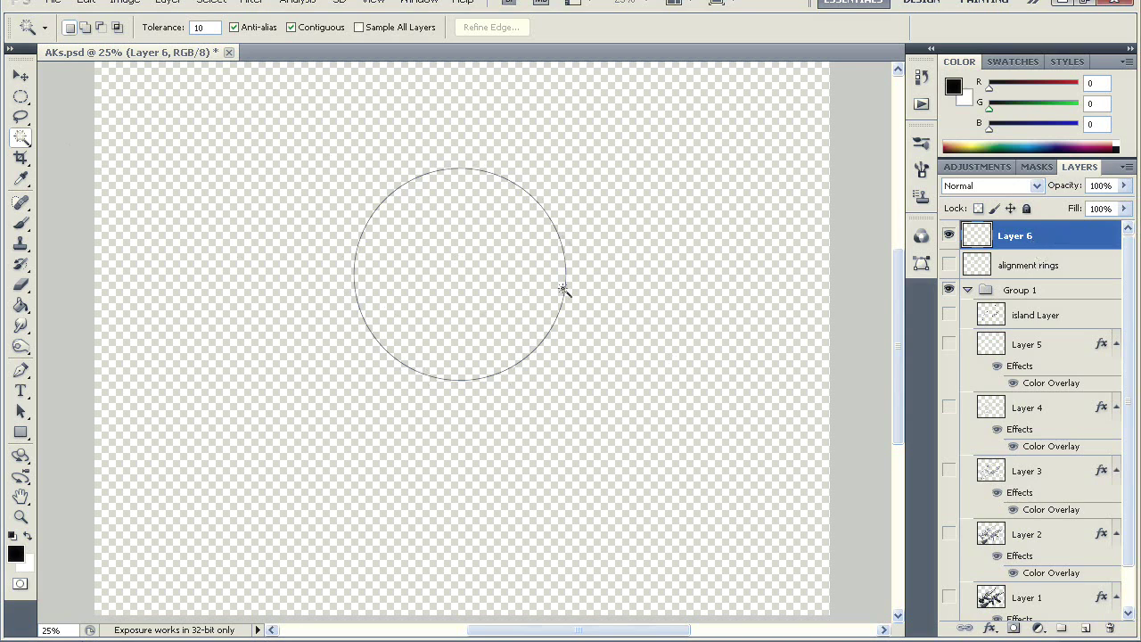
- Duplicate Layer 6 and scale the copy's circle to about 71%, centred inside the original
right_click(1043, 235)
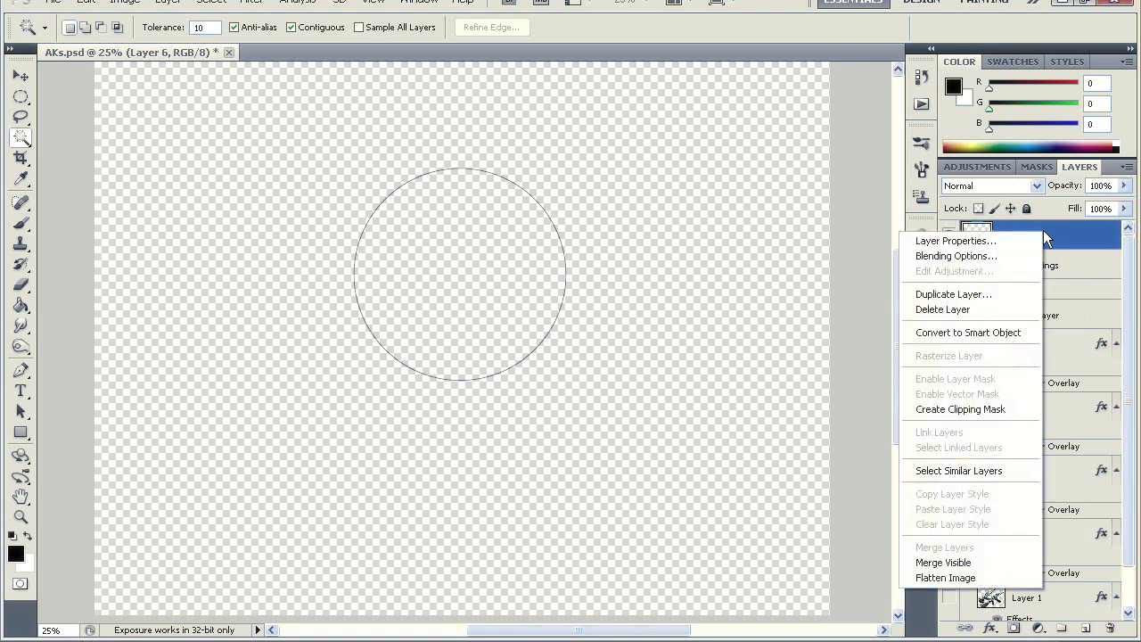
click(991, 294)
click(737, 209)
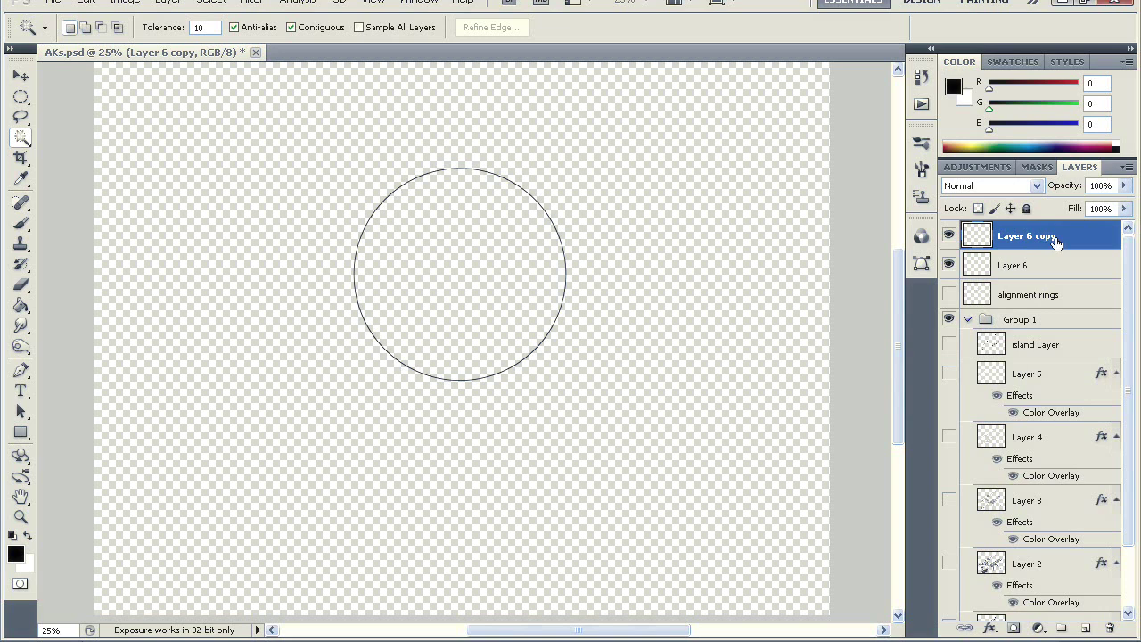
key(ctrl+t)
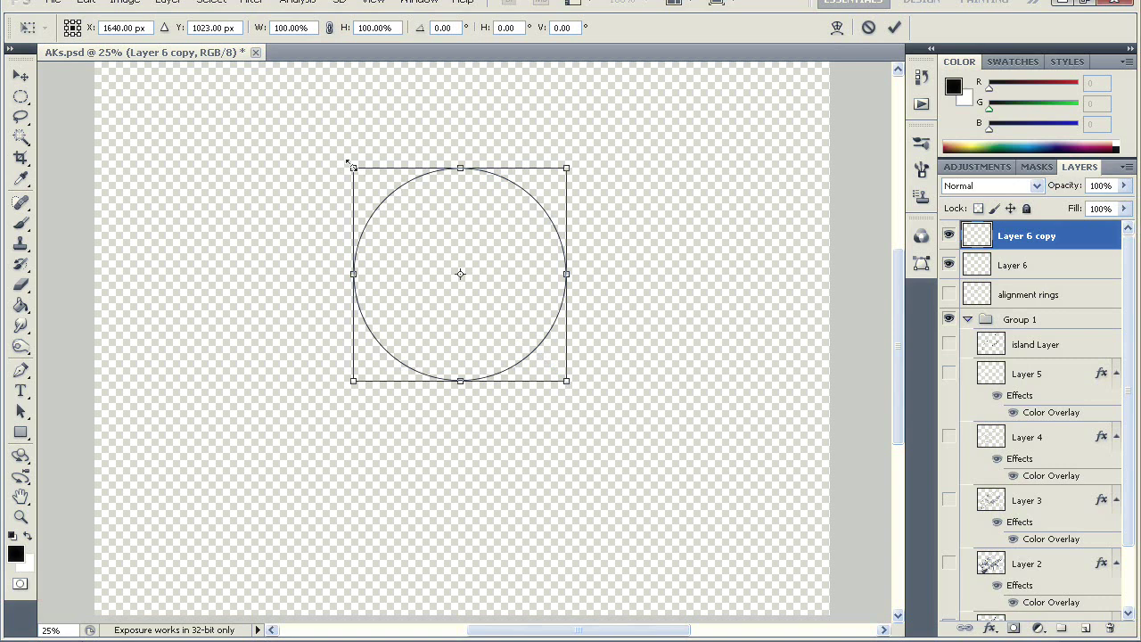
drag(357, 170, 386, 190)
drag(565, 382, 536, 348)
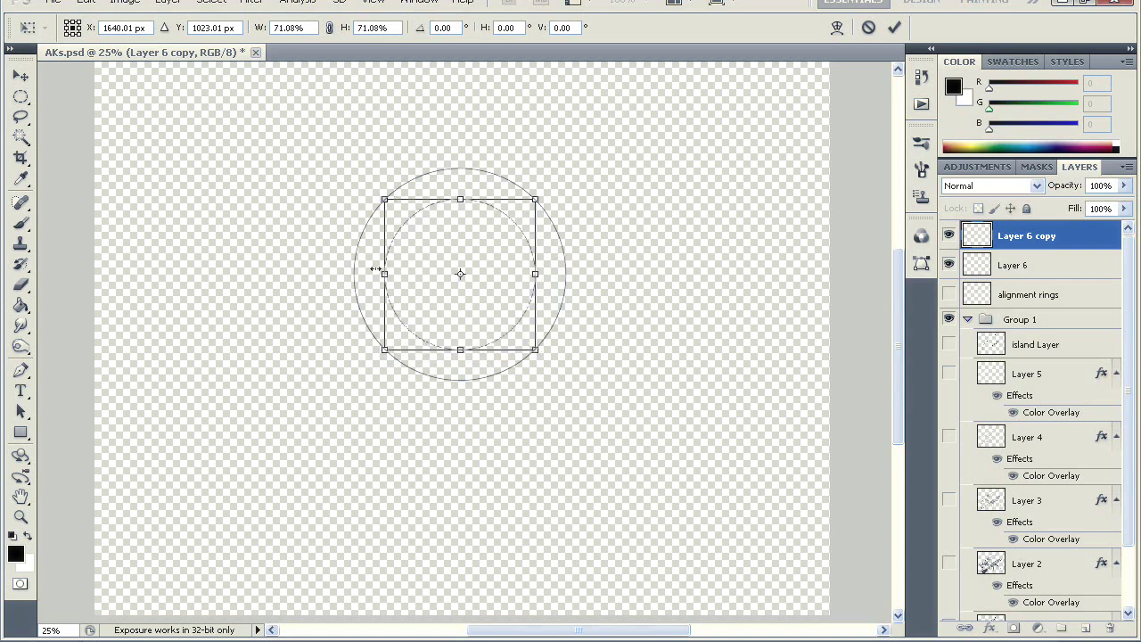
key(Return)
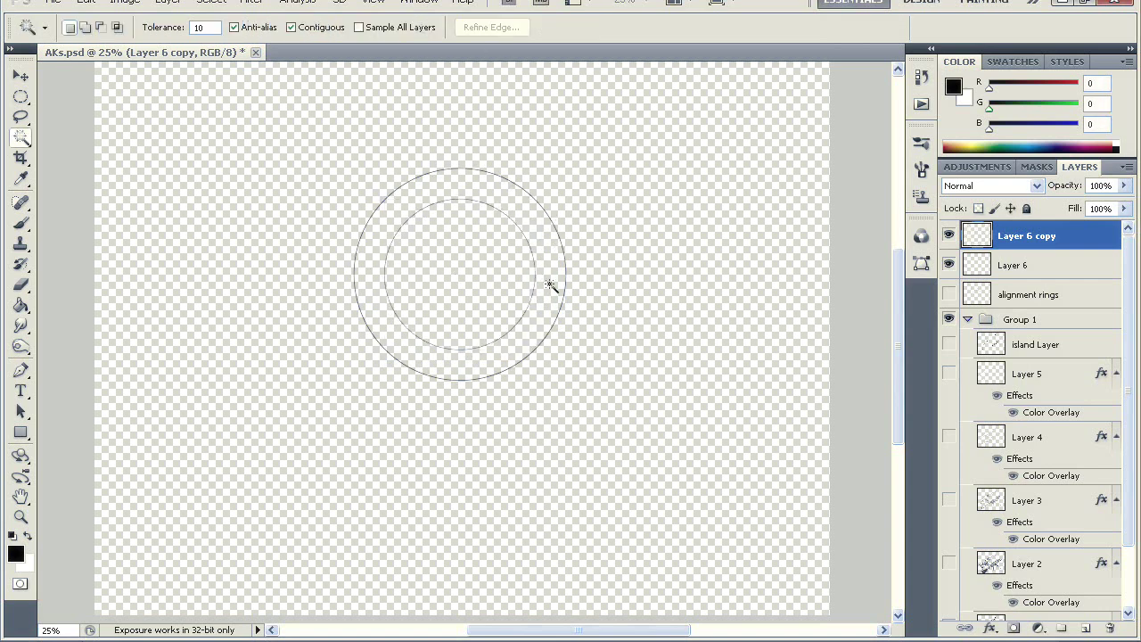
- Duplicate Layer 6 copy and scale the new circle to about 71%
right_click(1060, 229)
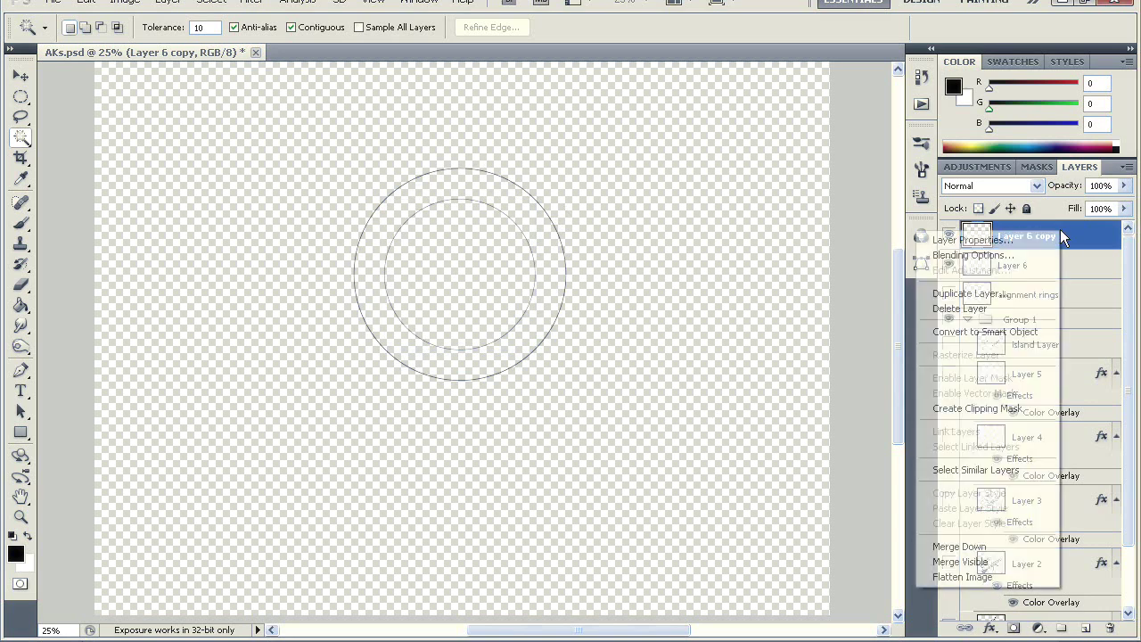
click(970, 293)
click(744, 203)
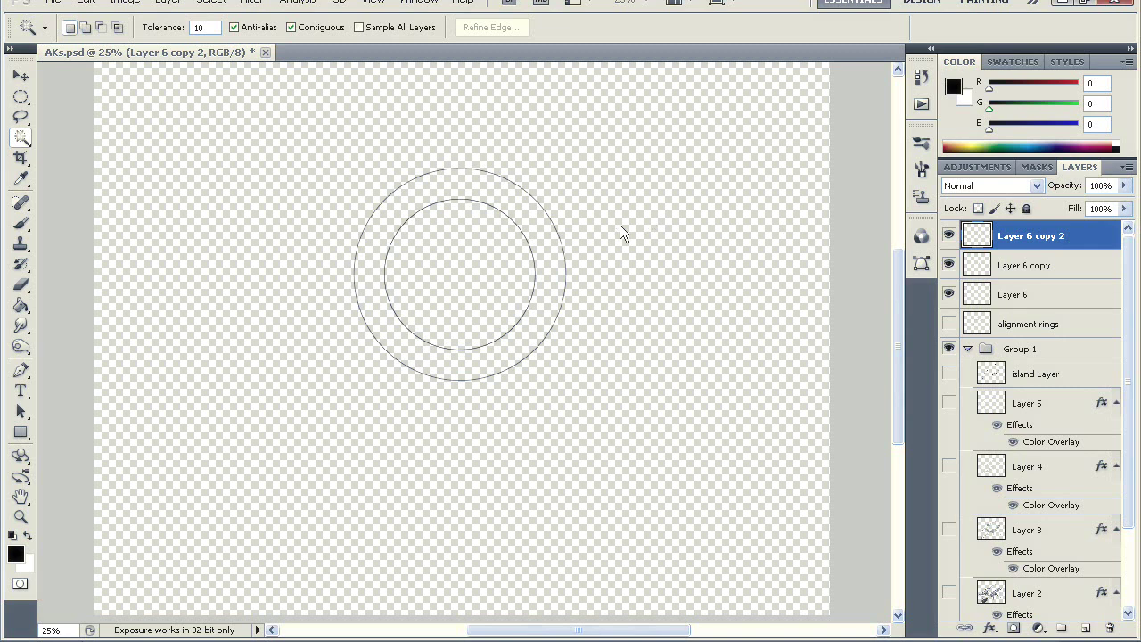
key(ctrl+t)
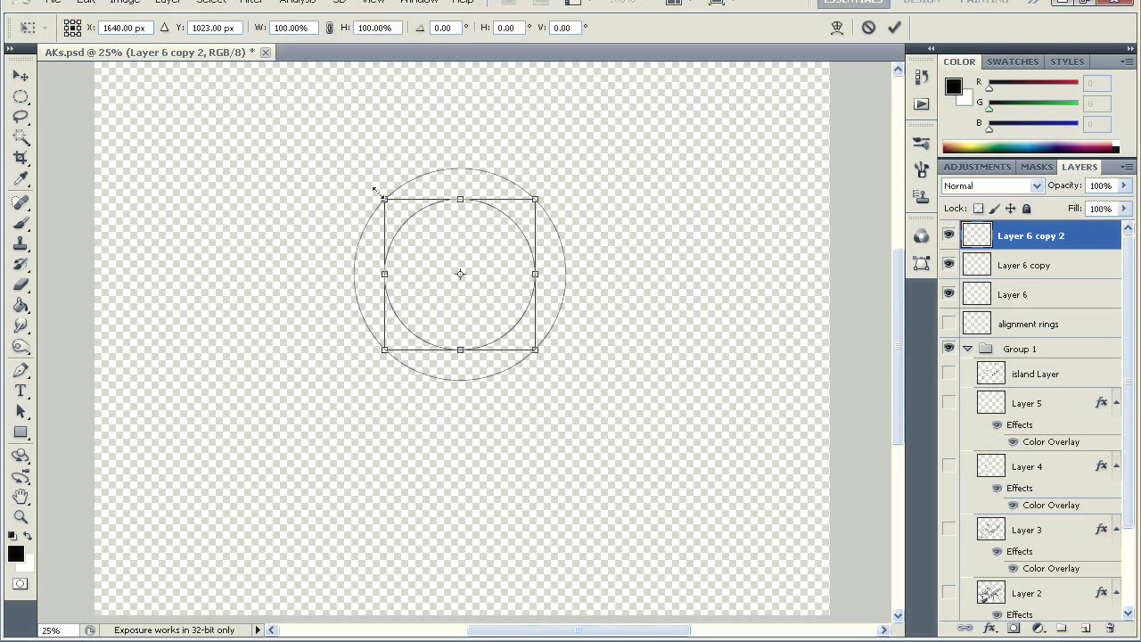
drag(374, 189, 407, 219)
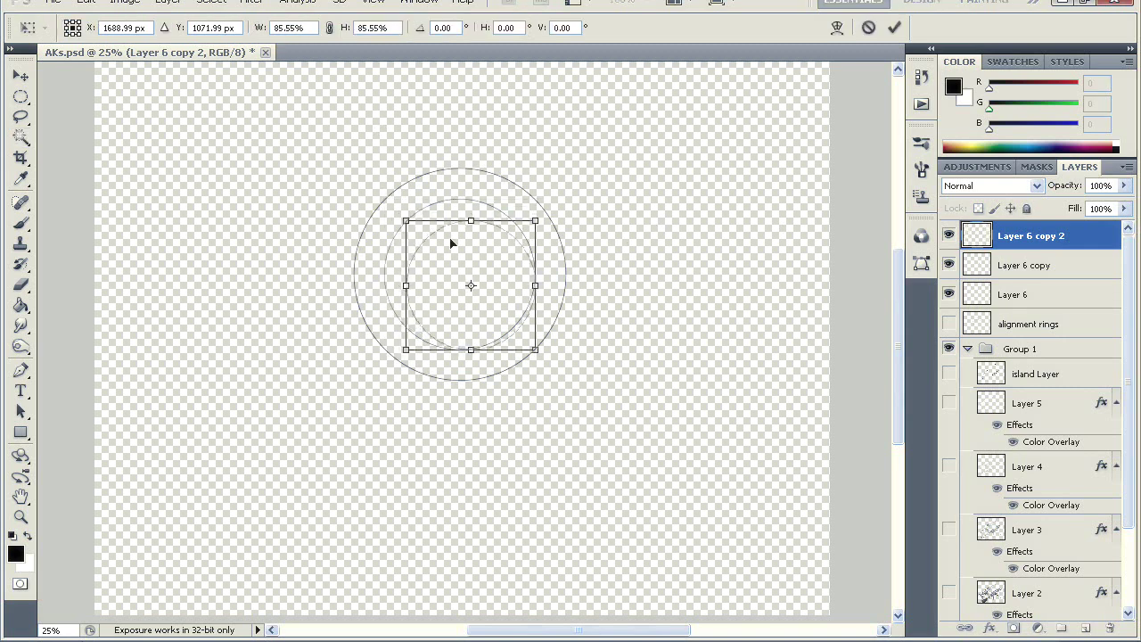
drag(535, 350, 516, 328)
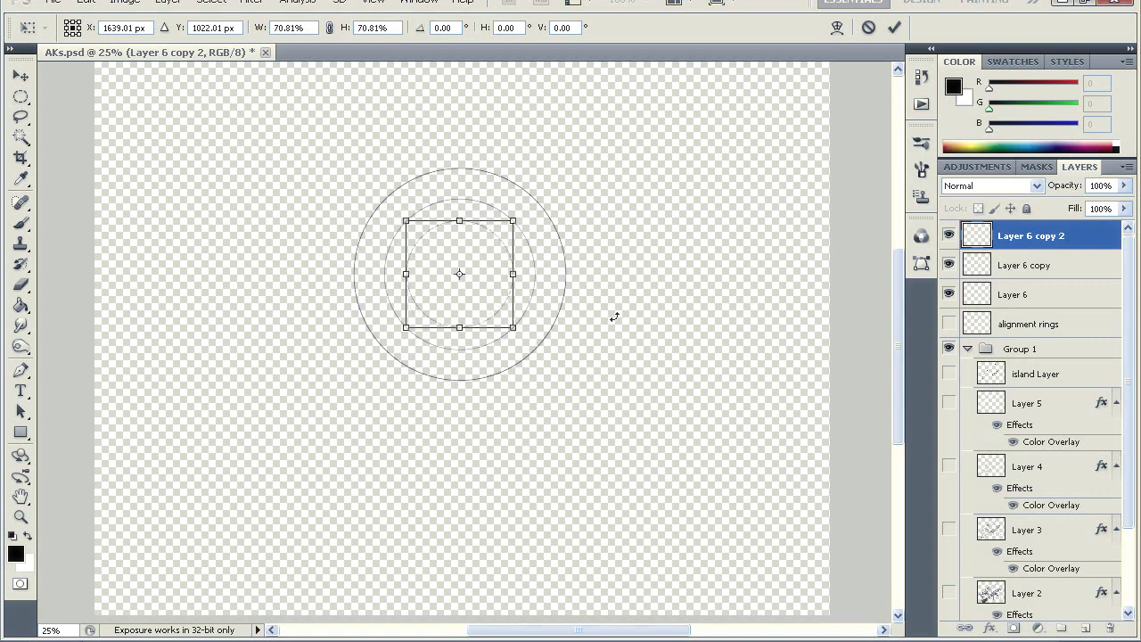
key(Return)
key(w)
- Merge Layer 6 copy 2 and Layer 6 copy down into Layer 6
right_click(1086, 244)
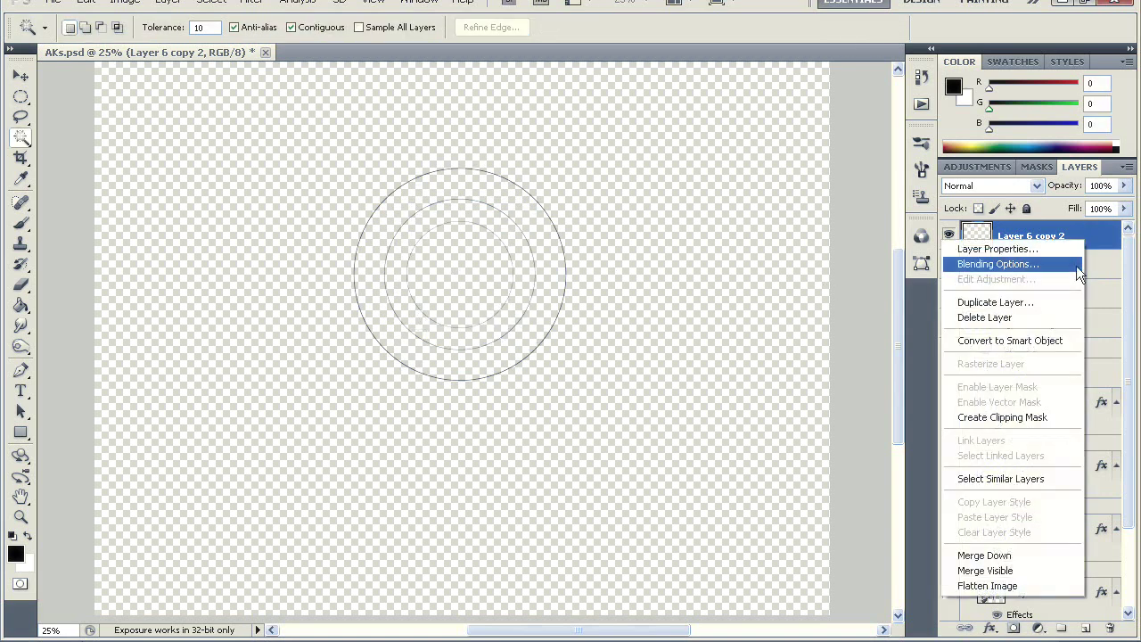
click(1008, 550)
right_click(1073, 264)
click(969, 554)
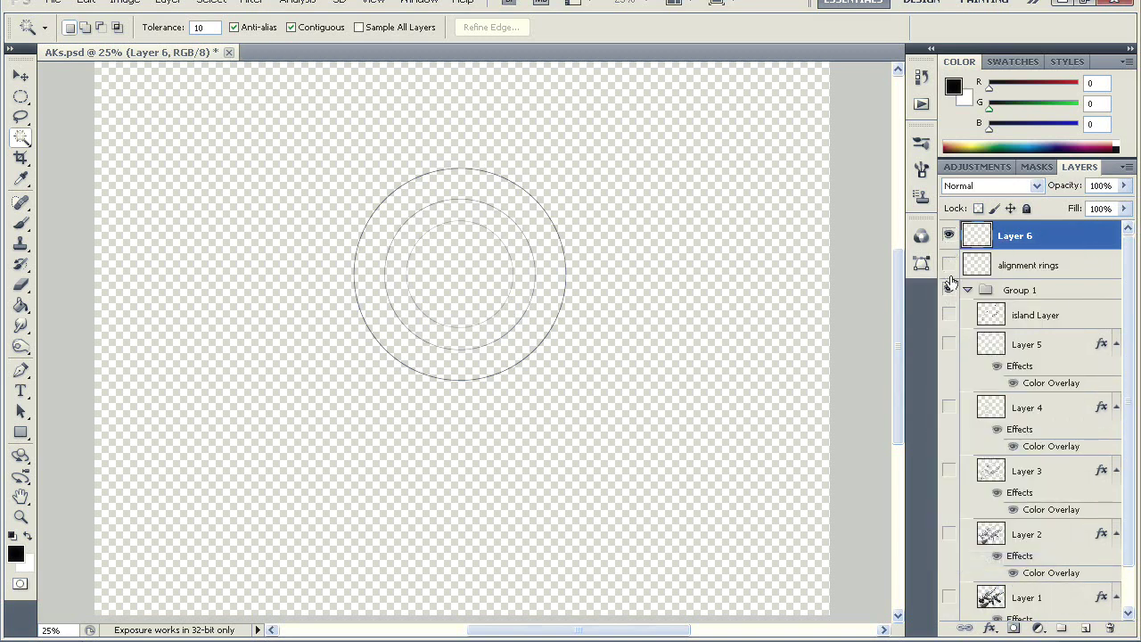
- Zoom out to the whole canvas and move the three rings lower
scroll(374, 224, down, 3)
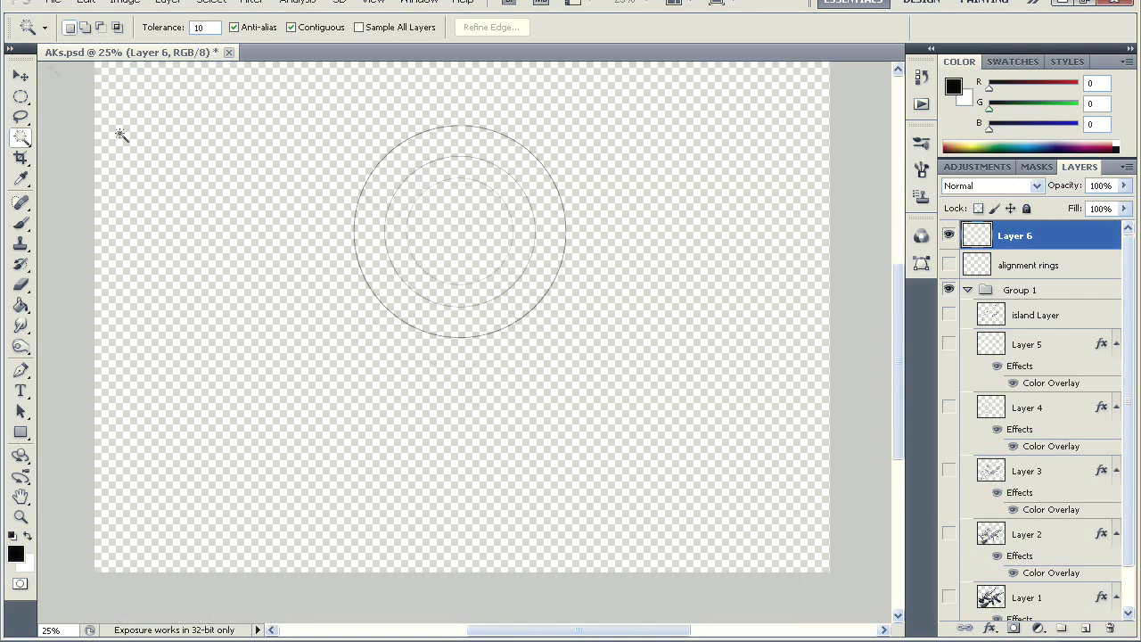
click(21, 76)
scroll(473, 236, up, 2)
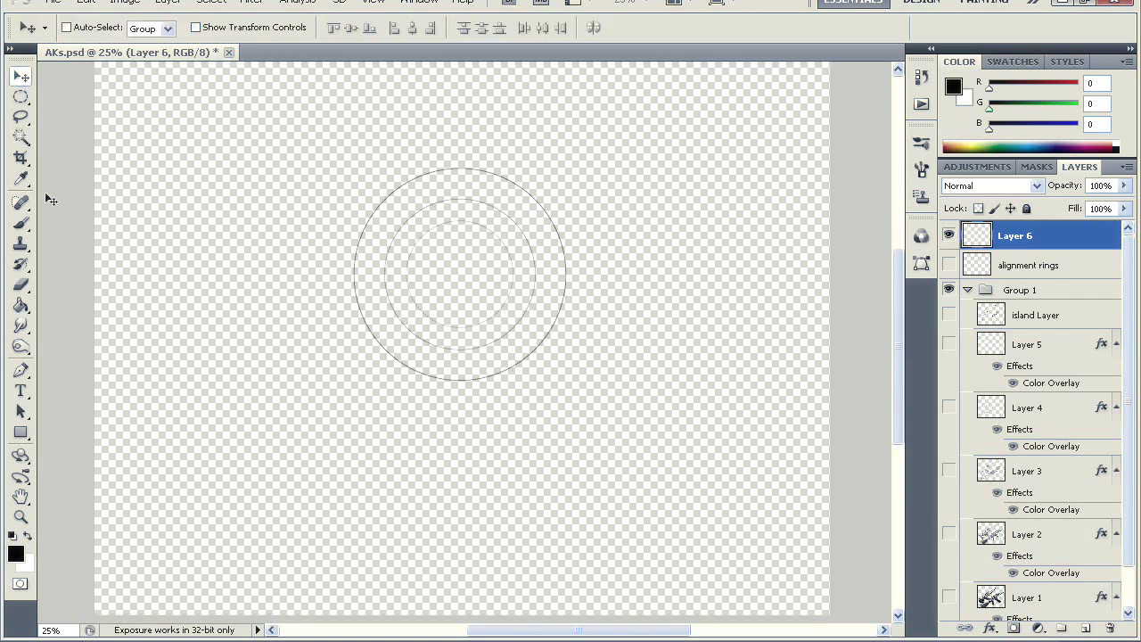
click(21, 517)
click(86, 28)
click(122, 184)
key(v)
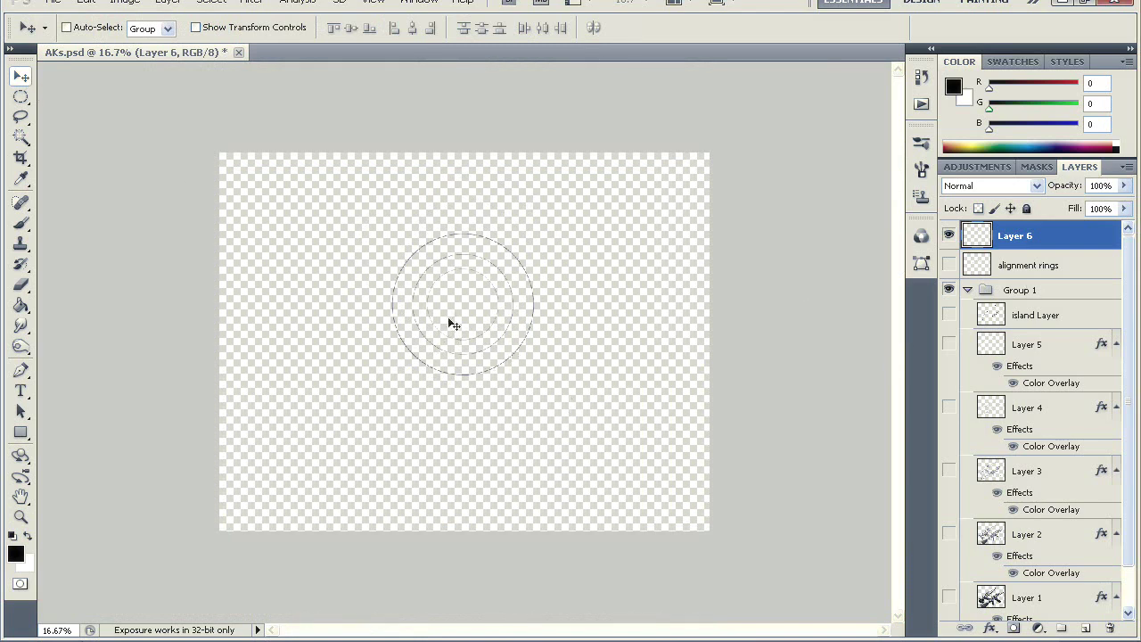
drag(462, 314, 468, 330)
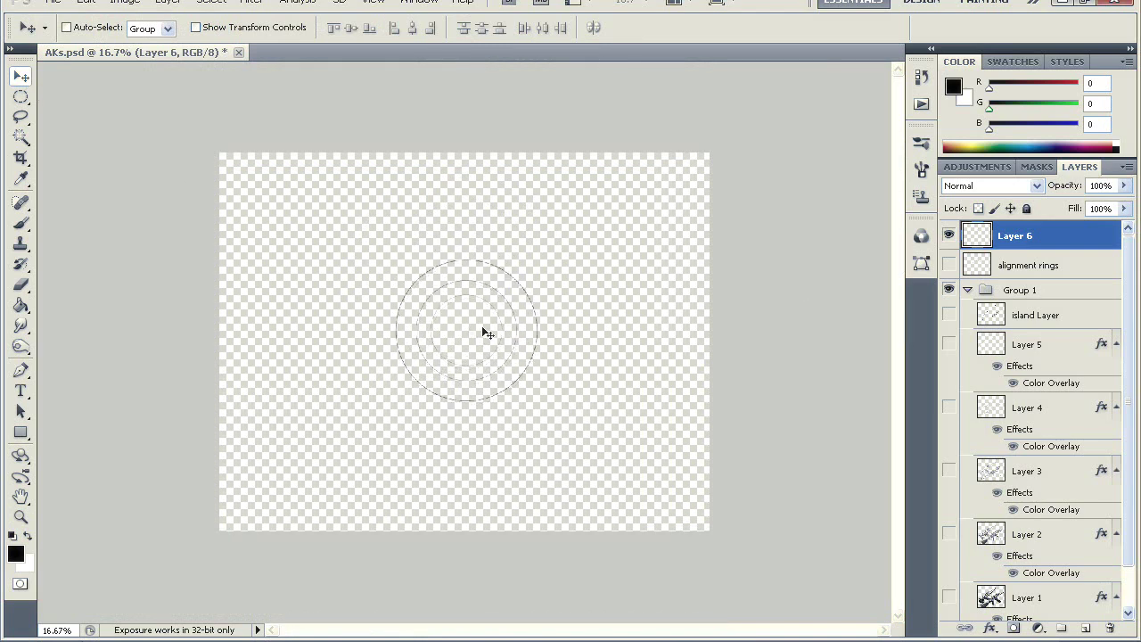
- Show the alignment rings layer, delete Layer 6, and nudge the rings slightly down-right
click(949, 265)
click(949, 236)
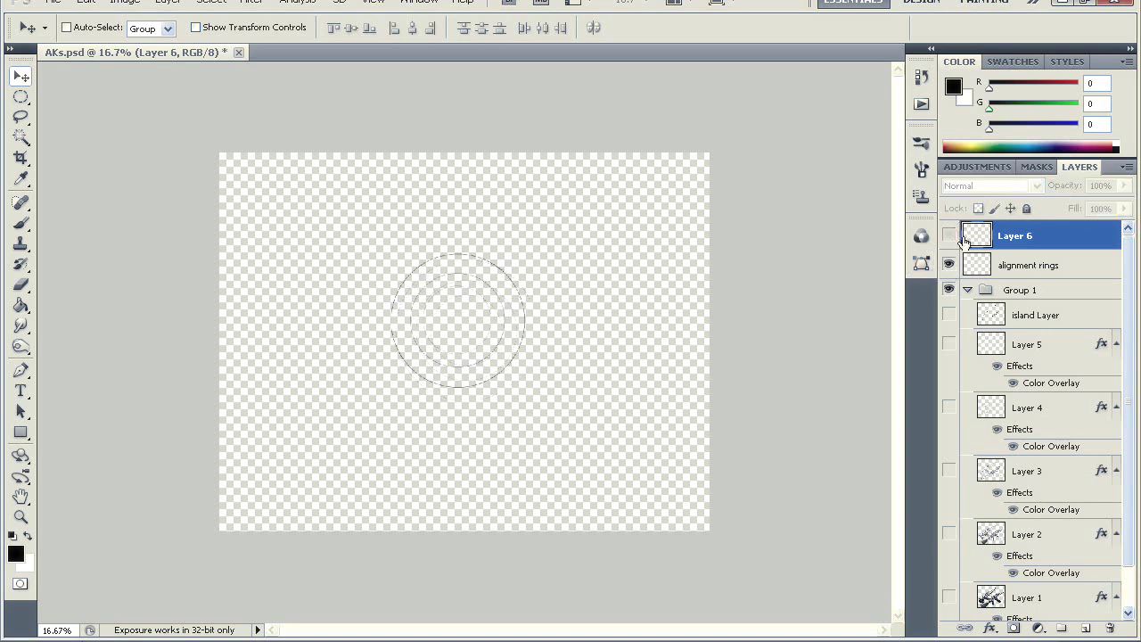
right_click(1008, 235)
click(944, 315)
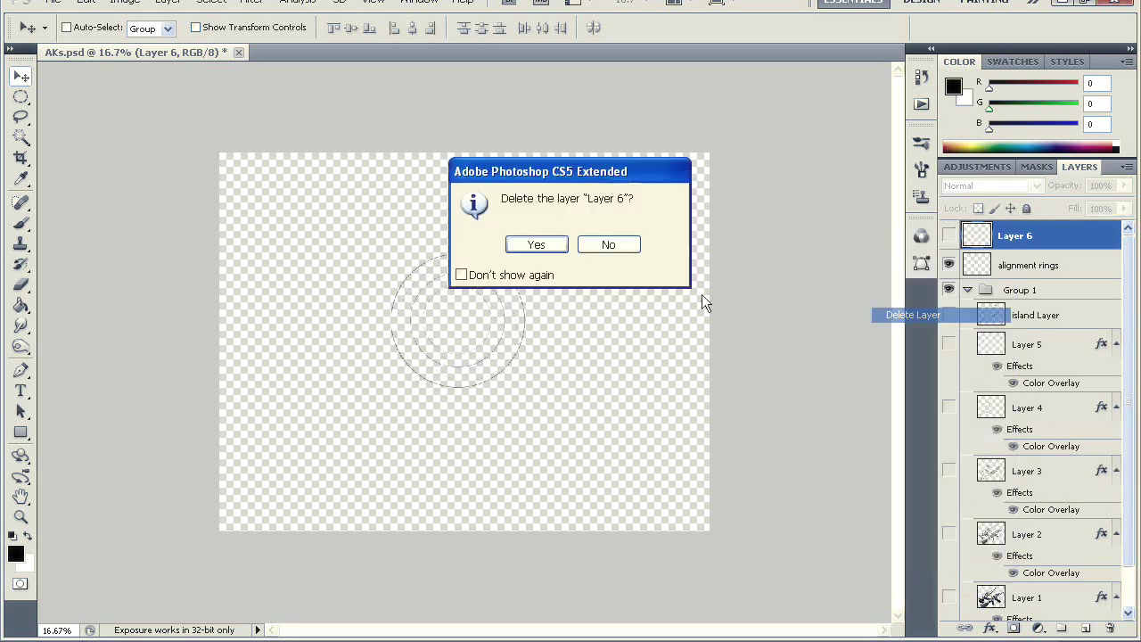
click(550, 247)
mouse_move(478, 319)
mouse_down()
mouse_move(492, 315)
mouse_move(491, 328)
mouse_up()
- Zoom to 25% on the rings and open Print with Scale to Fit Media and Bounding Box
click(20, 517)
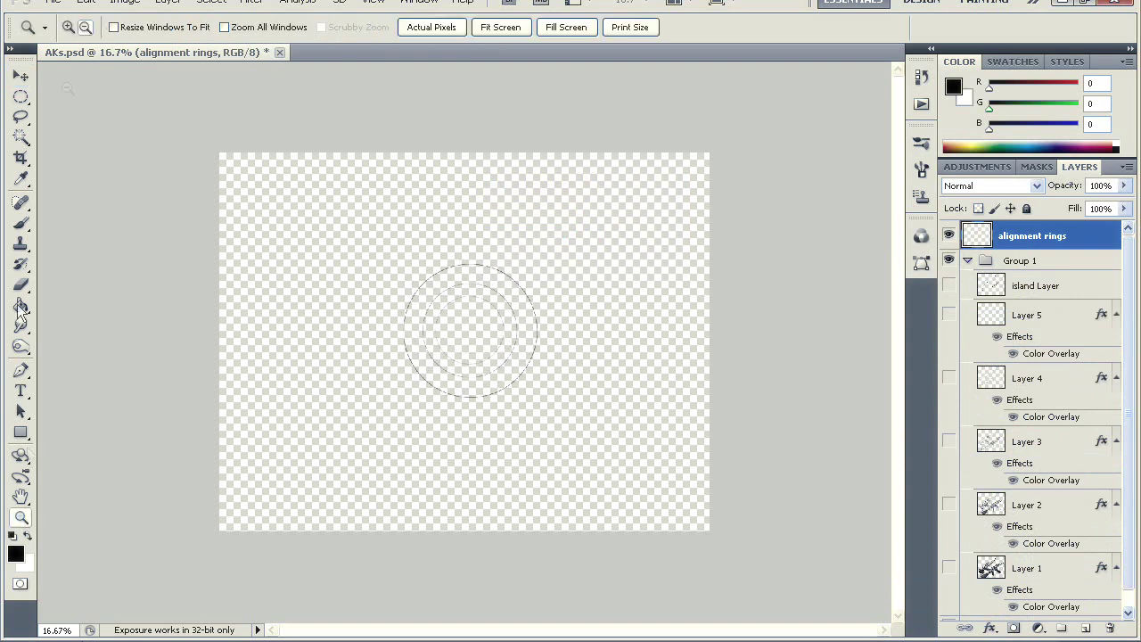
click(474, 286)
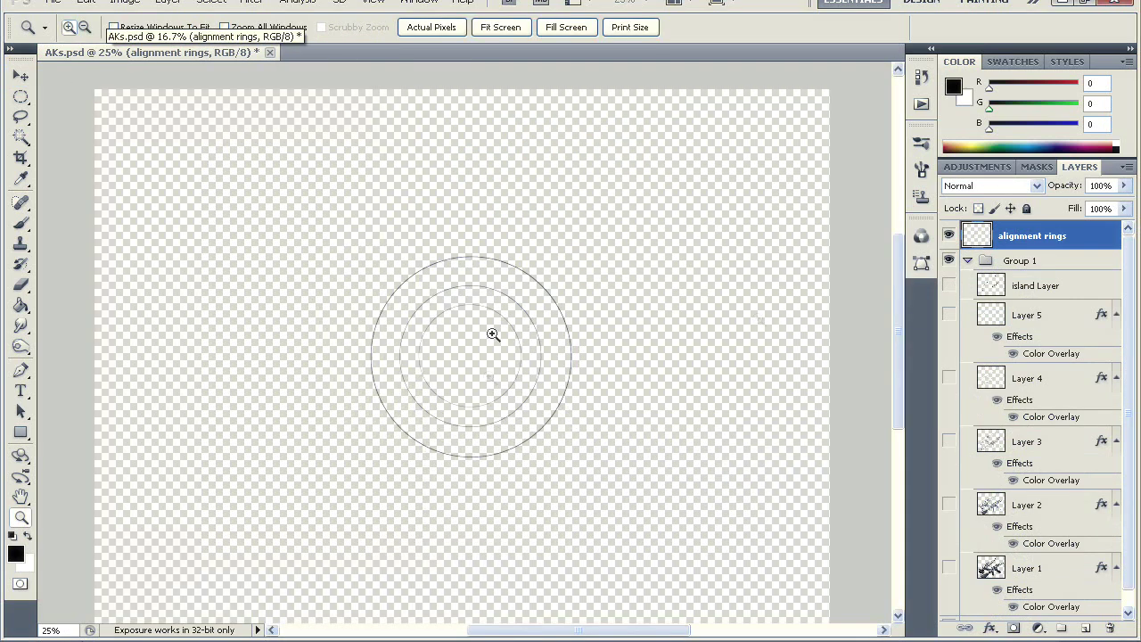
scroll(1078, 337, down, 1)
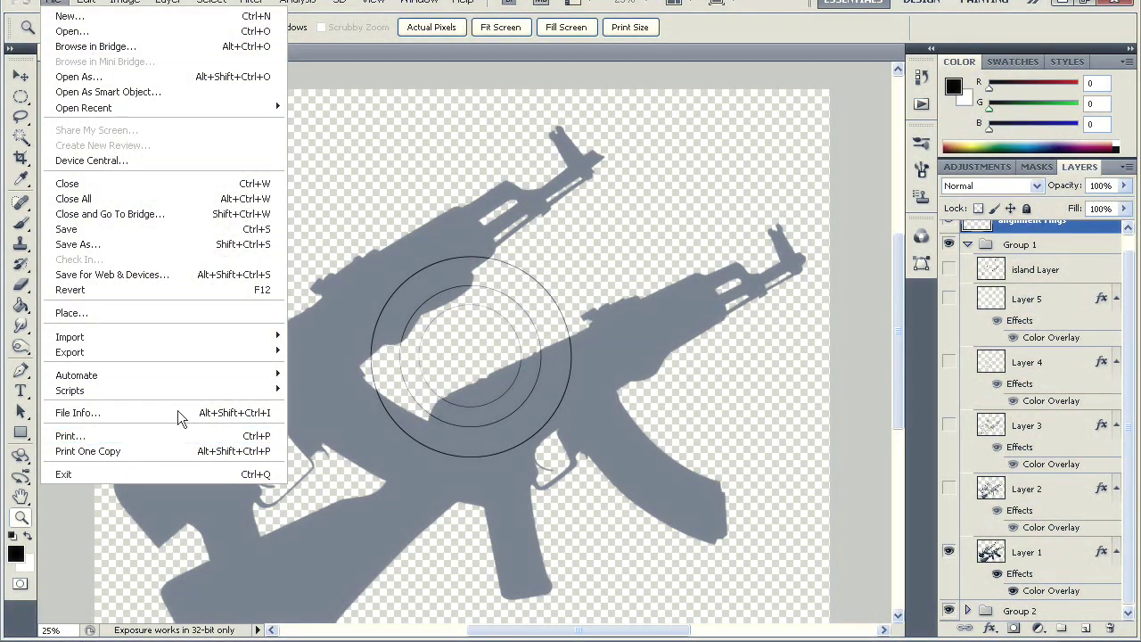
click(177, 410)
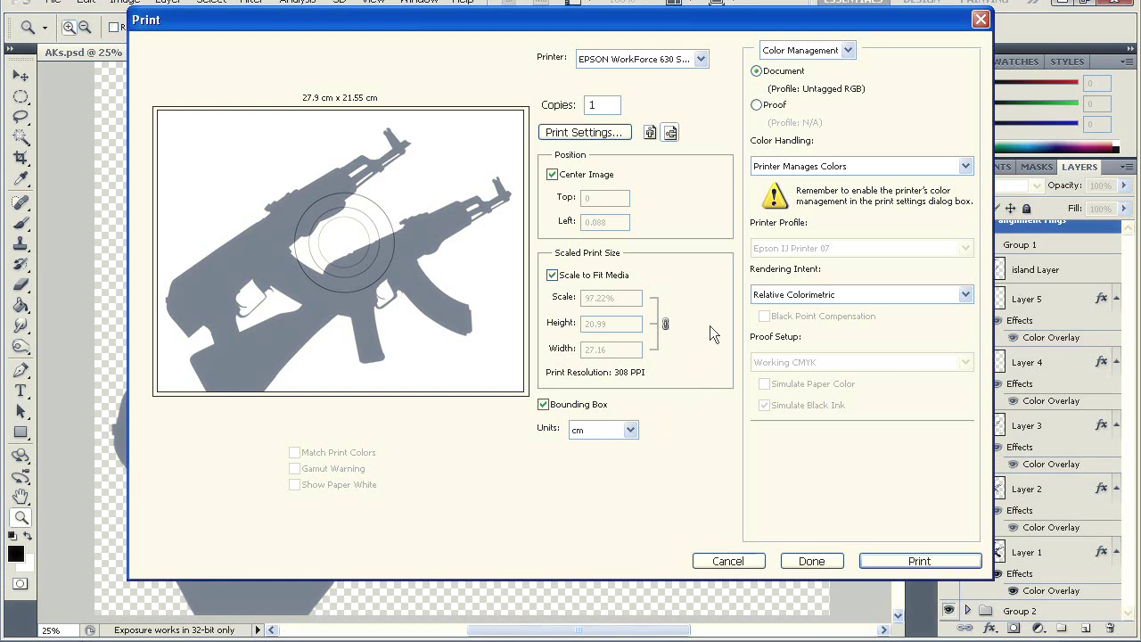
click(552, 277)
click(553, 276)
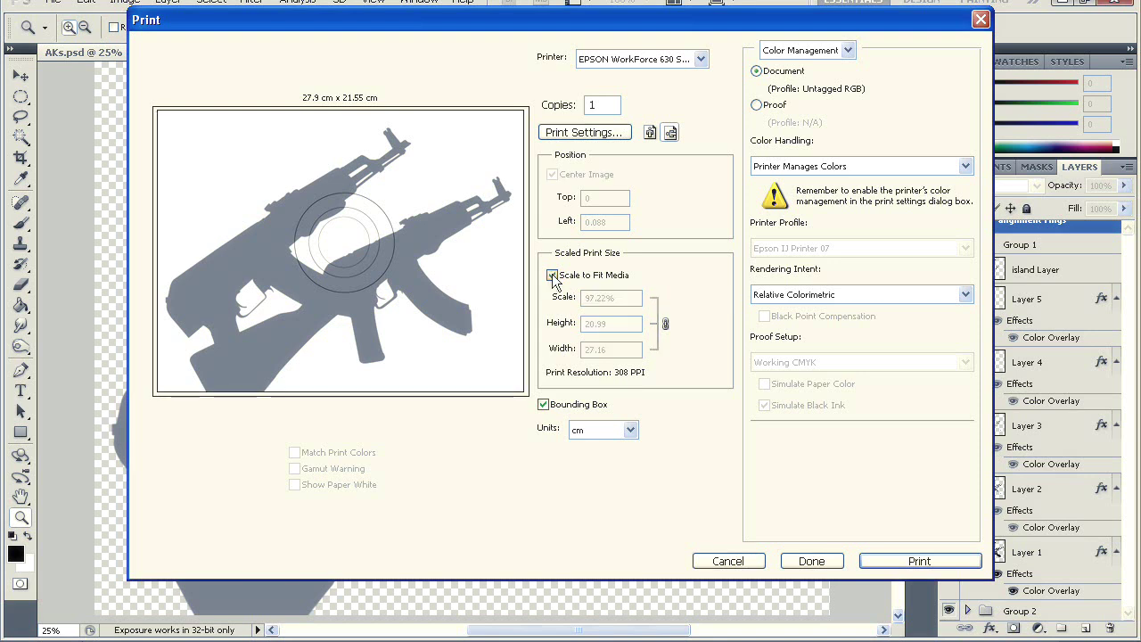
click(544, 405)
- In the EPSON WorkForce 630 properties, keep Text quality and Landscape orientation
click(556, 134)
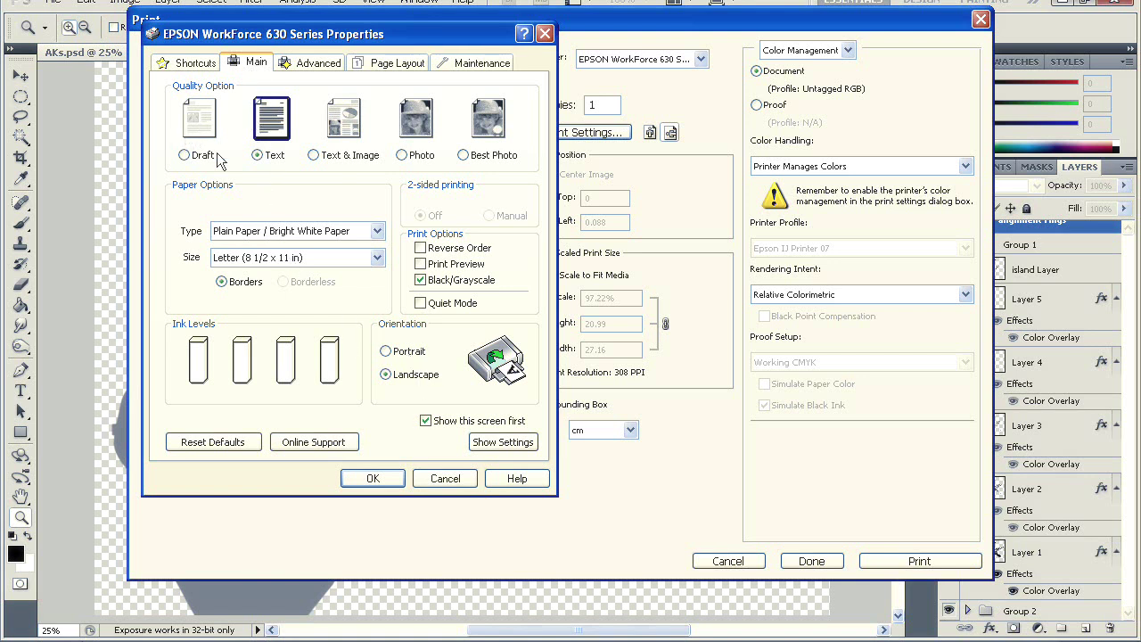
click(402, 156)
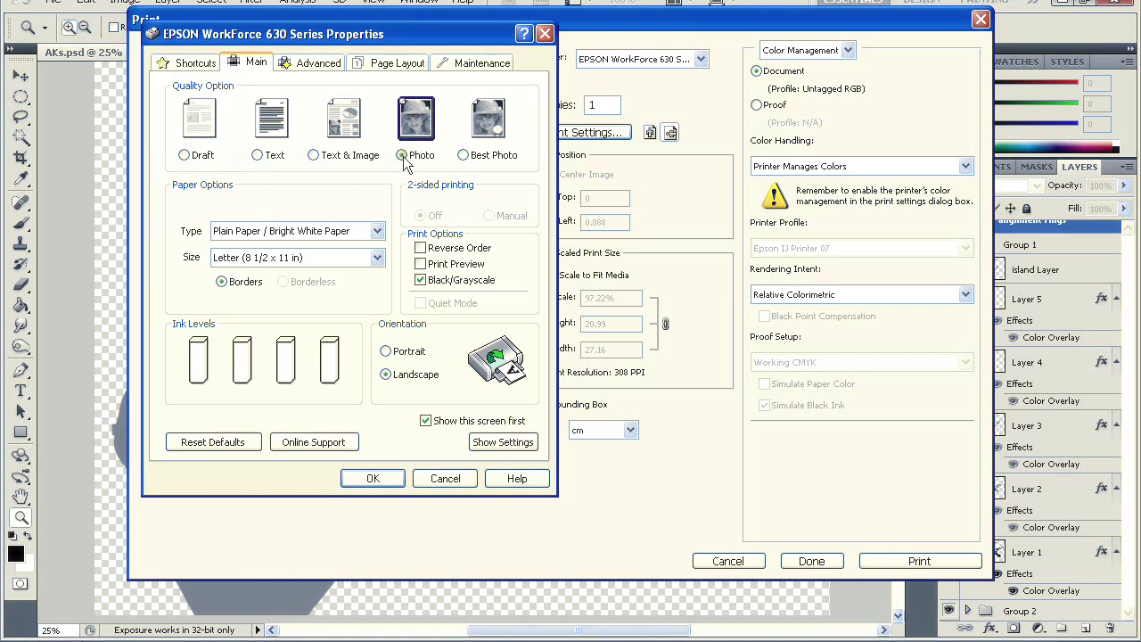
click(257, 156)
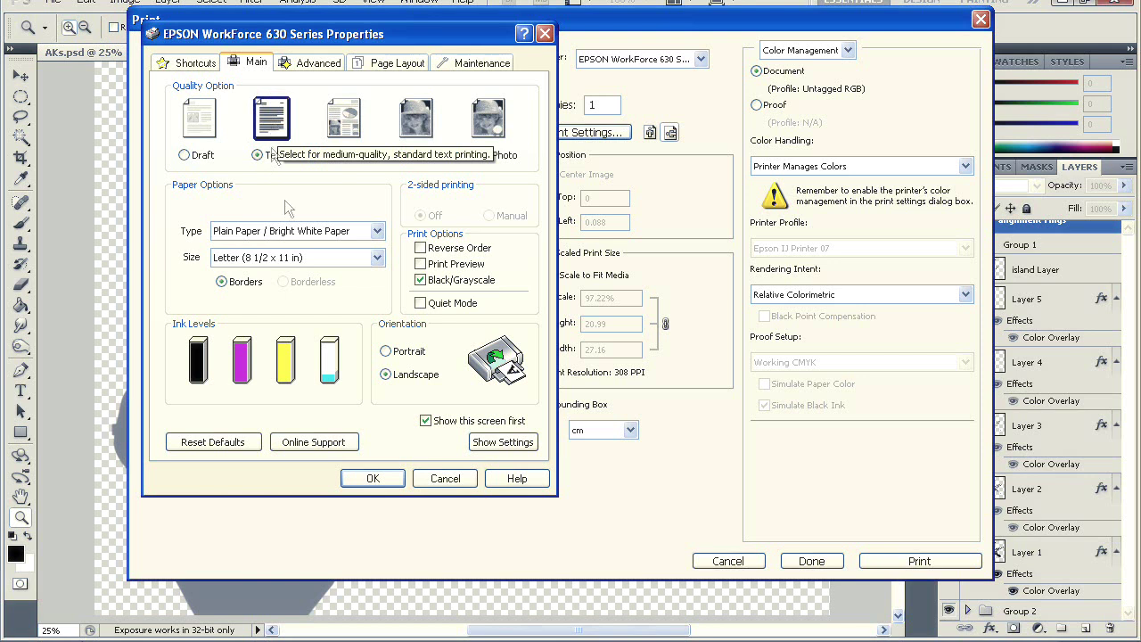
click(385, 353)
click(385, 374)
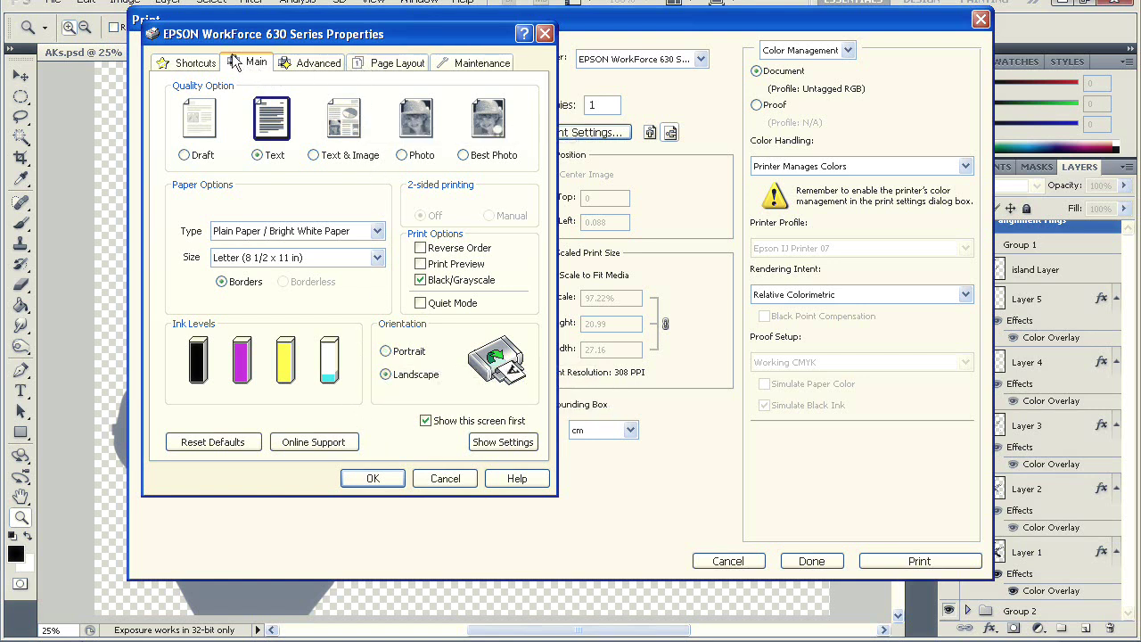
- Turn on Multi-Page Poster Printing in the Epson page layout and settle on a 2x2 page grid
click(379, 68)
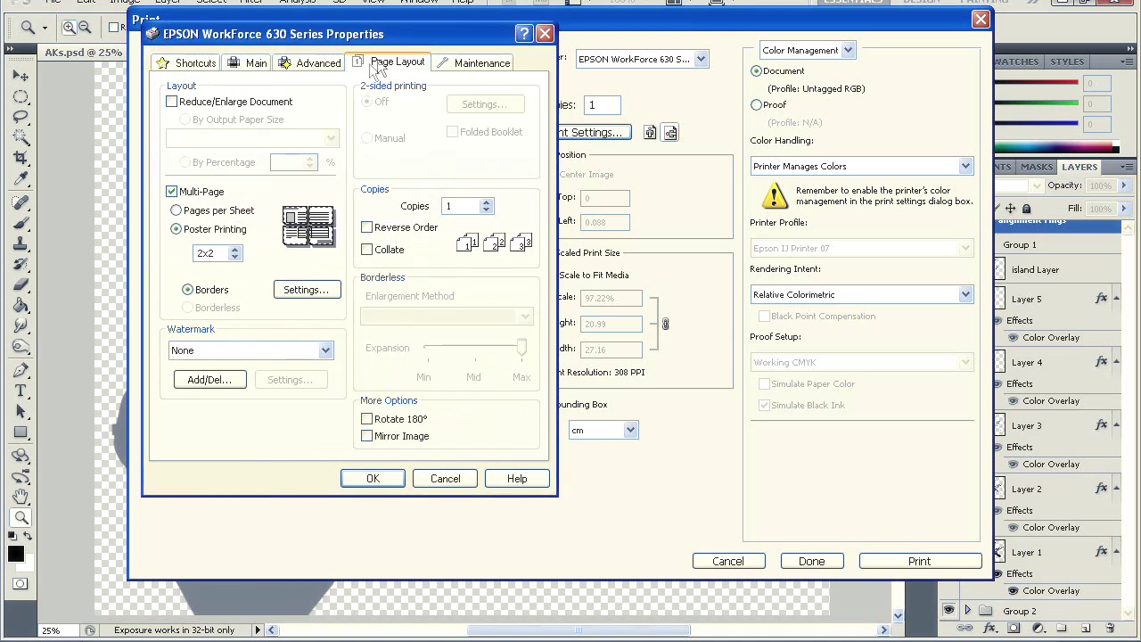
click(172, 191)
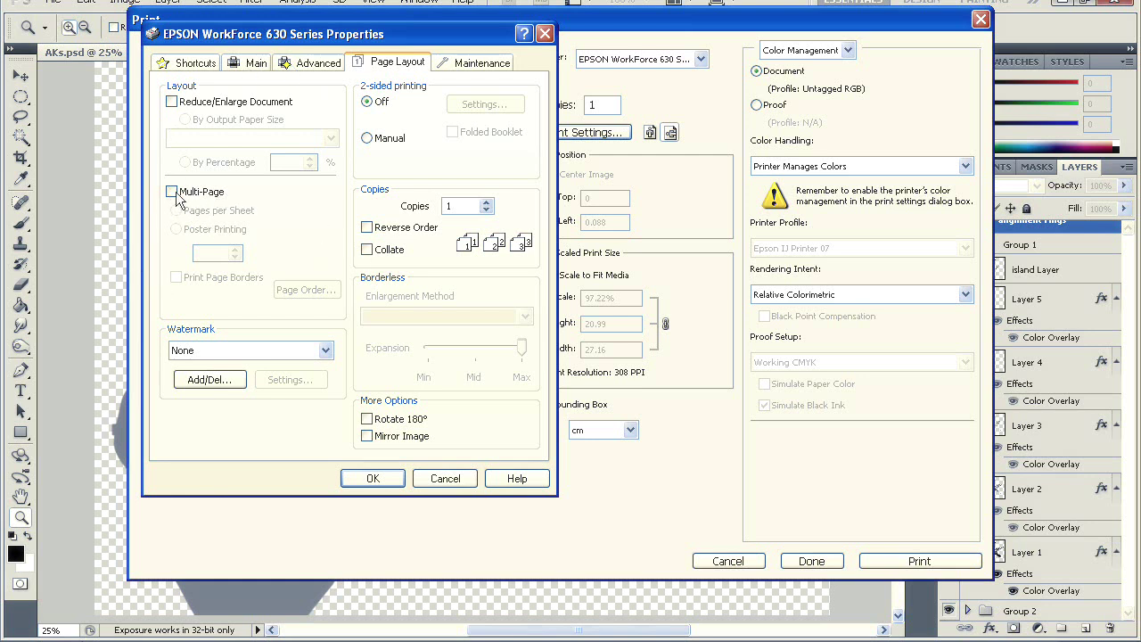
click(172, 192)
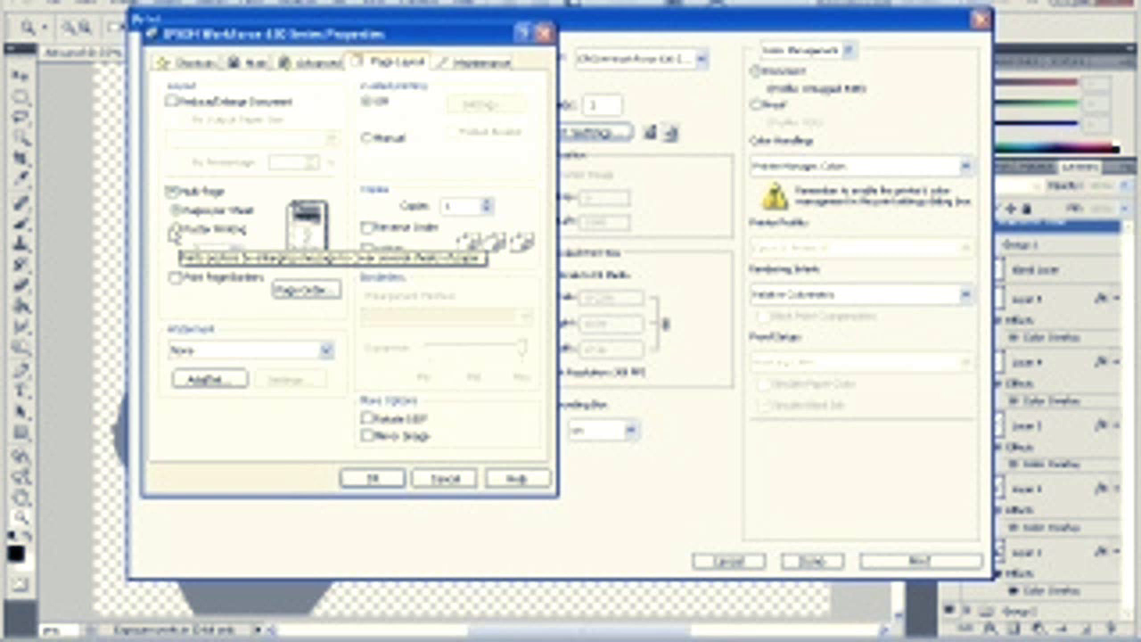
click(176, 229)
click(235, 256)
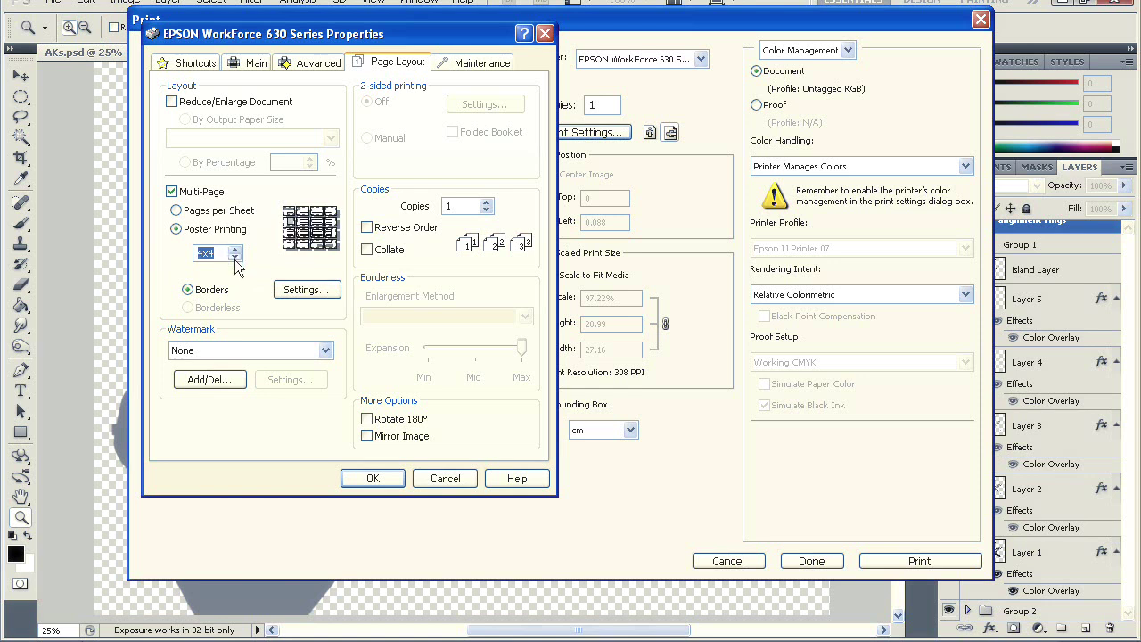
click(235, 258)
click(234, 259)
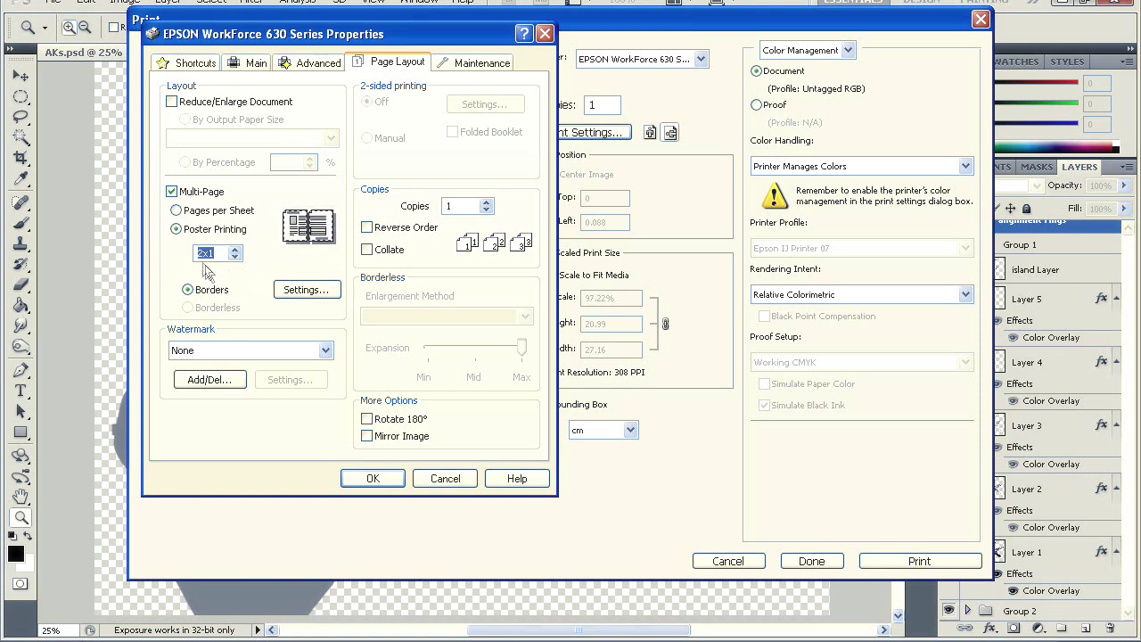
click(234, 250)
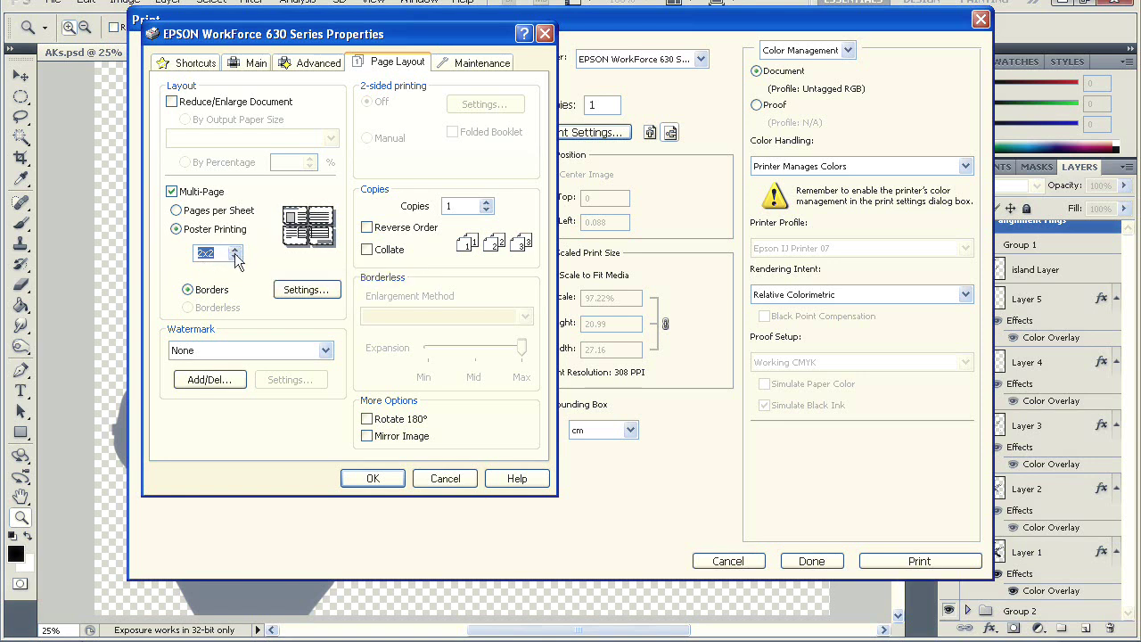
click(236, 256)
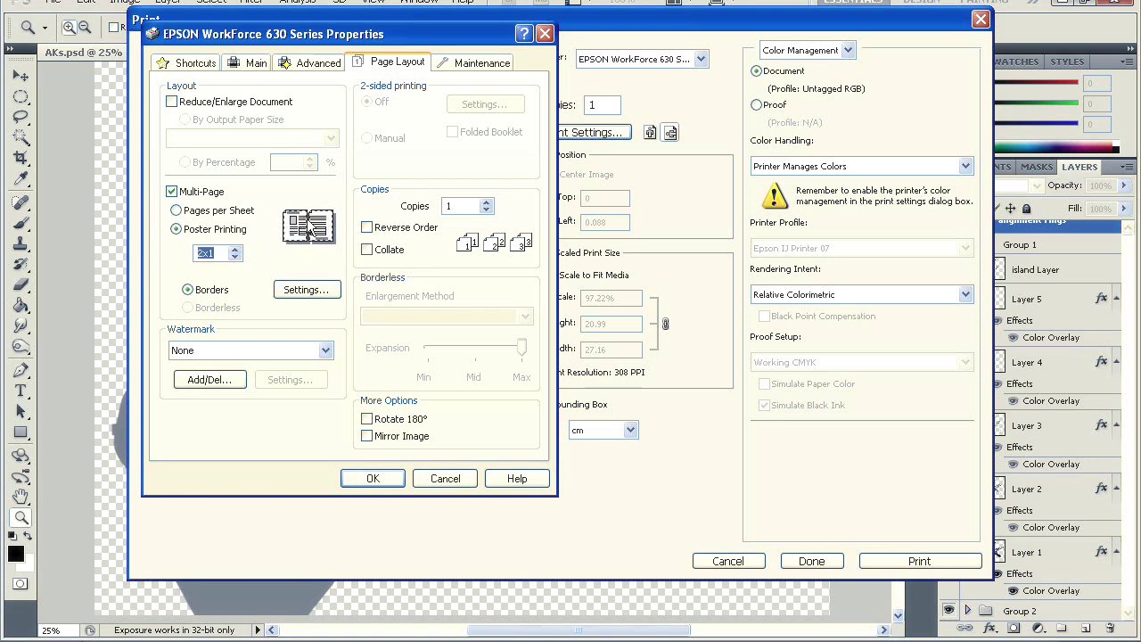
click(234, 249)
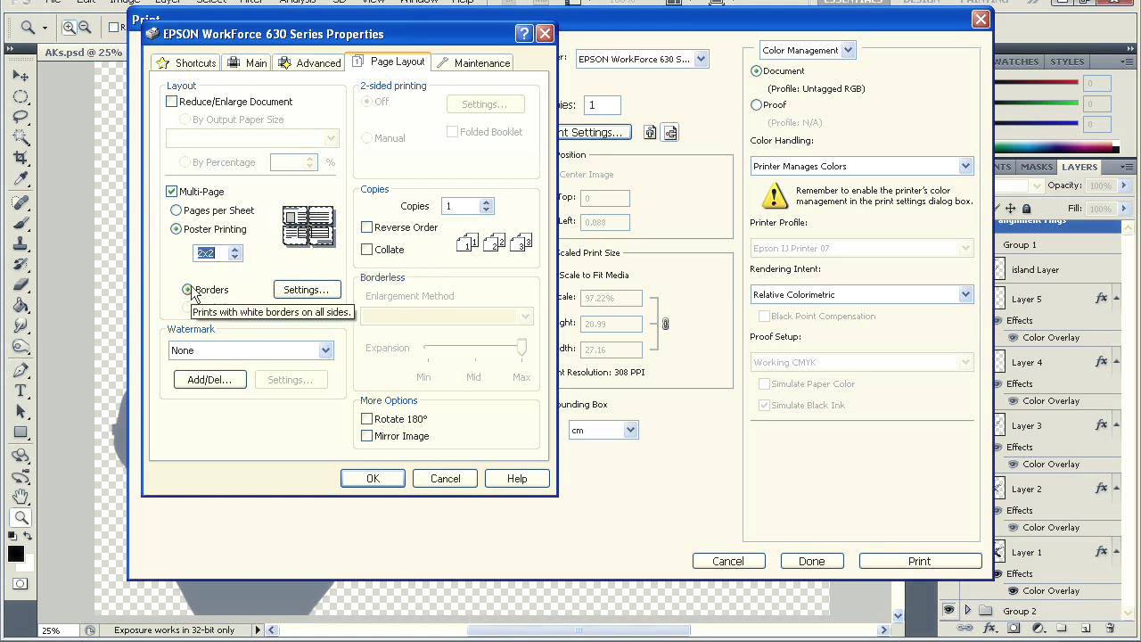
- Add cutting guides with overlapping alignment marks to the 2x2 poster and print the stencil
click(291, 293)
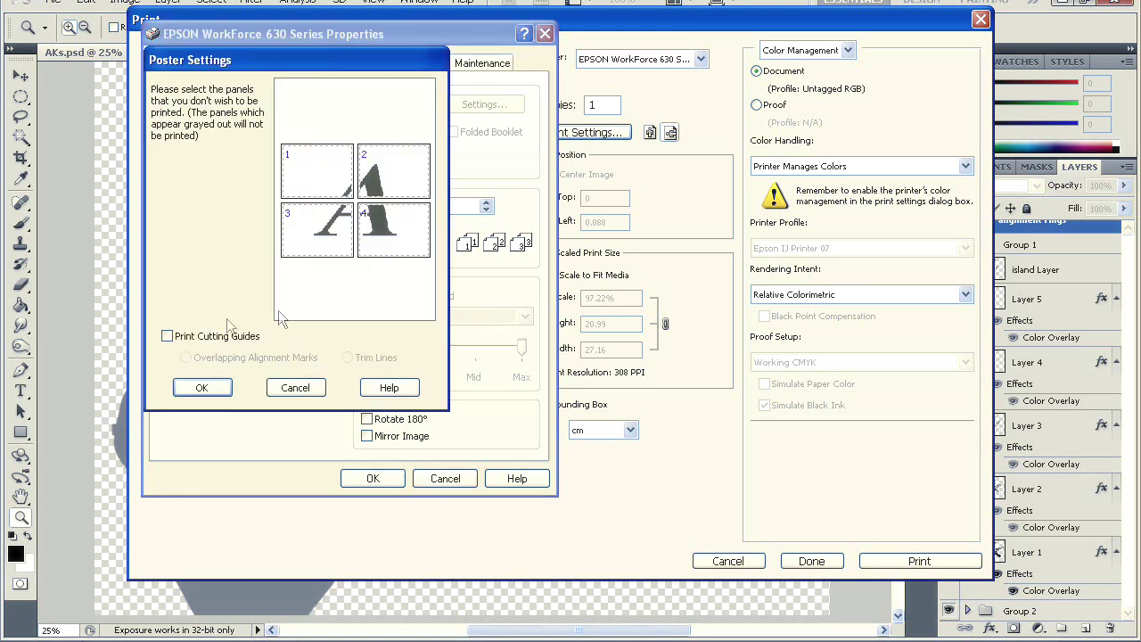
click(165, 336)
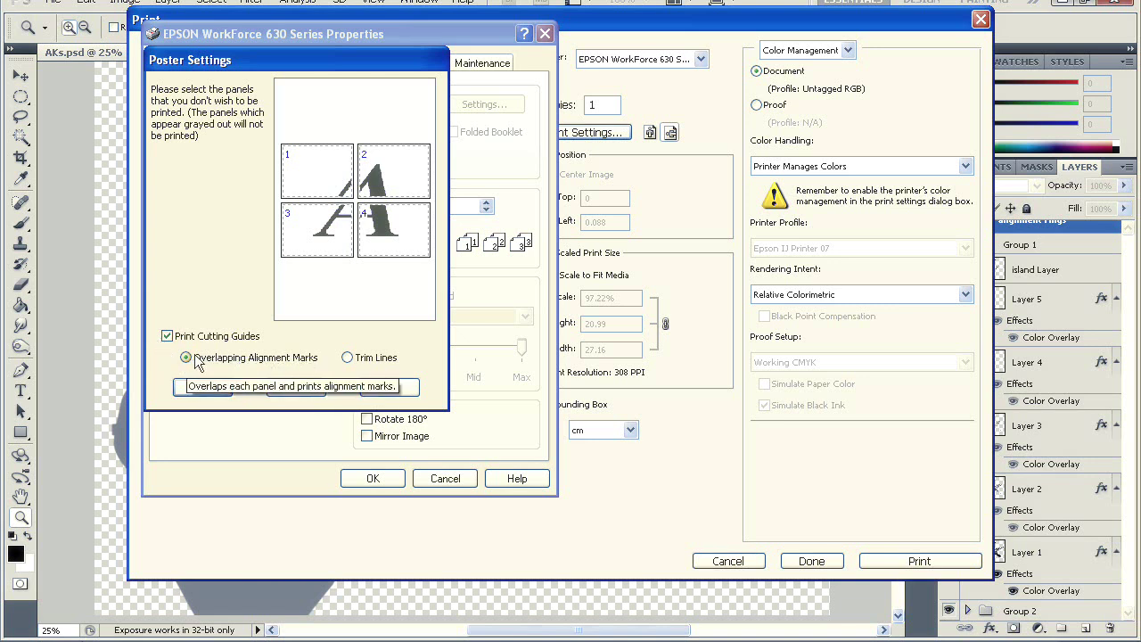
click(187, 384)
click(373, 478)
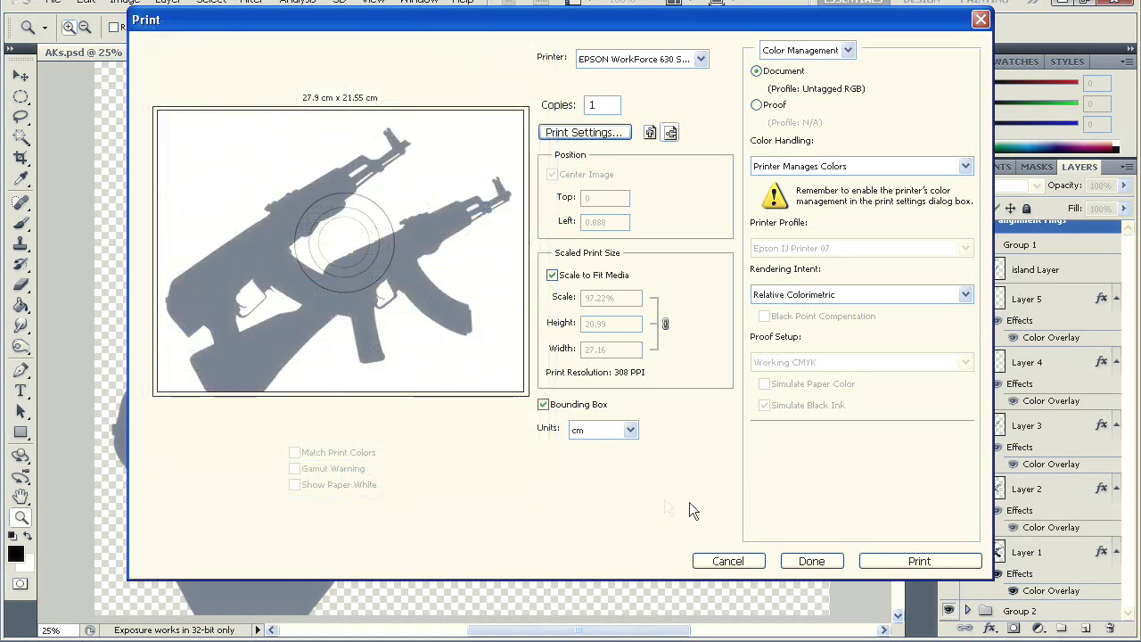
click(890, 562)
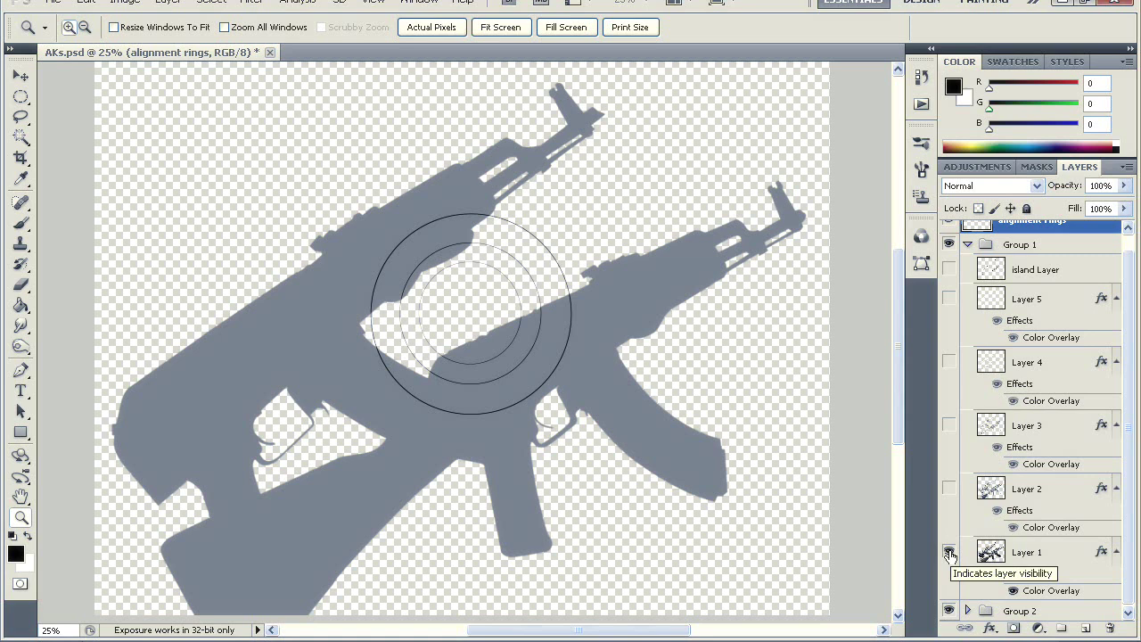
- Lower Layer 1's opacity to 20% and make Layer 2 visible on the canvas
click(1024, 558)
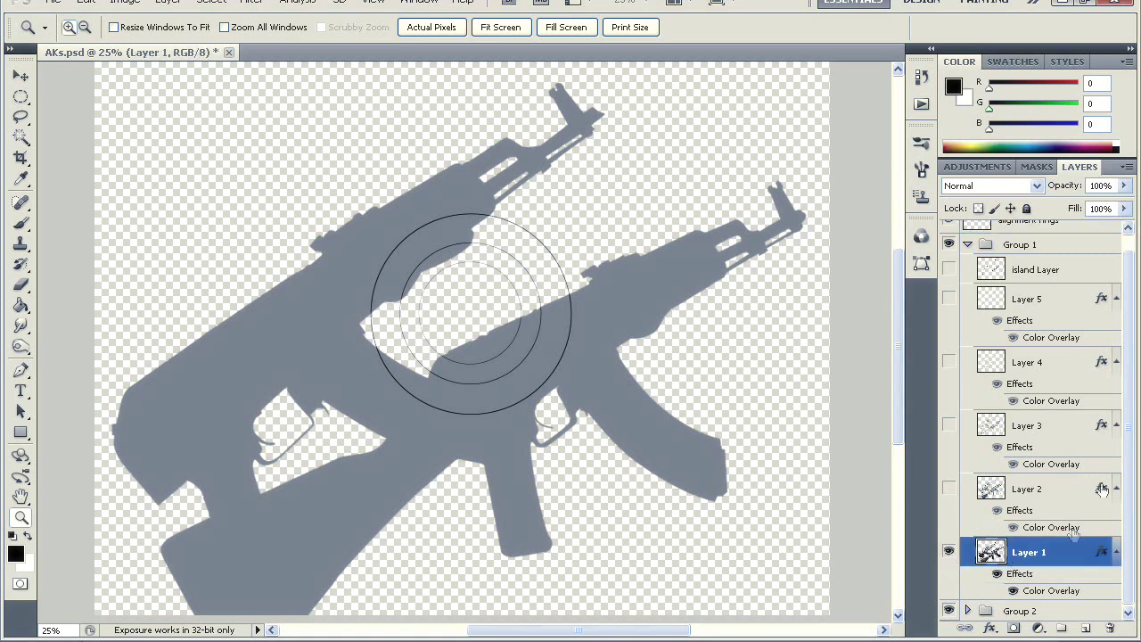
click(1124, 186)
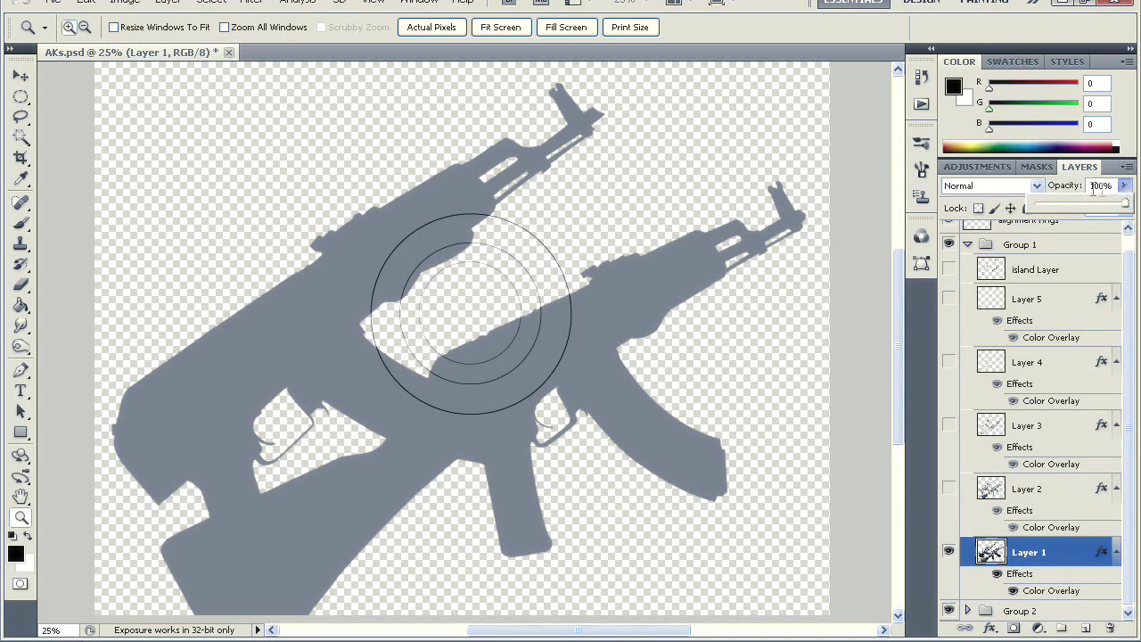
click(1053, 208)
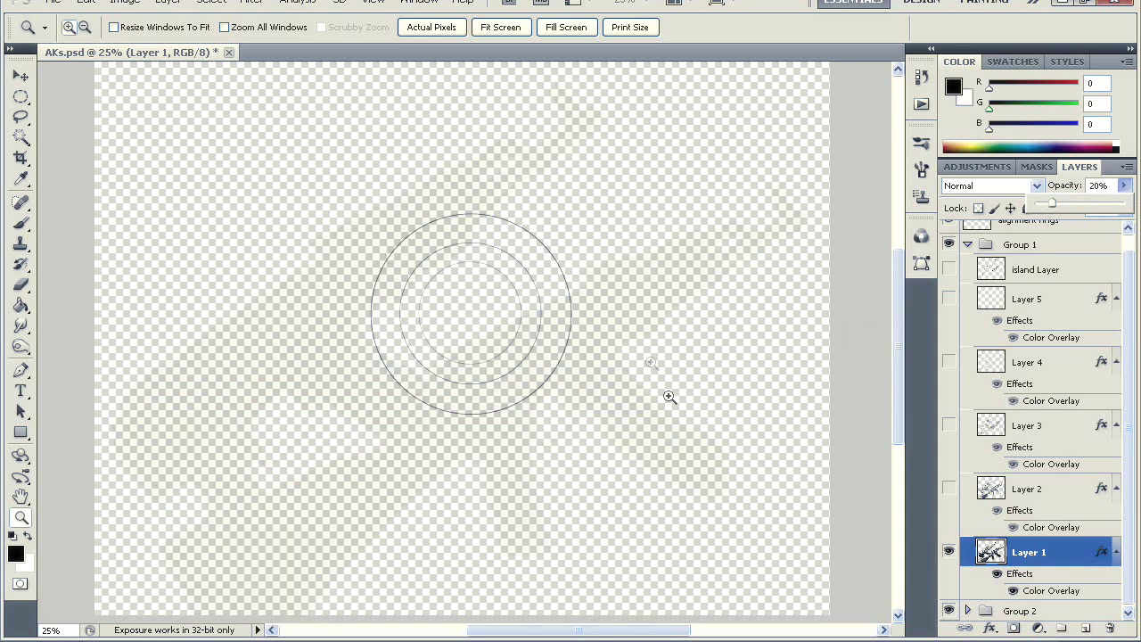
click(950, 489)
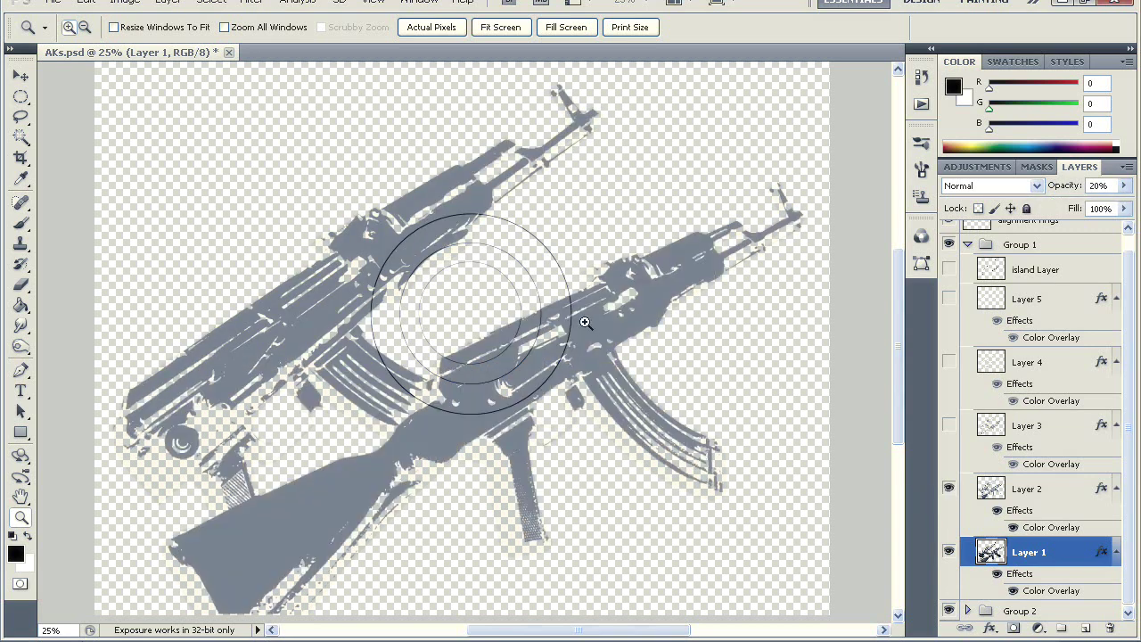
click(53, 2)
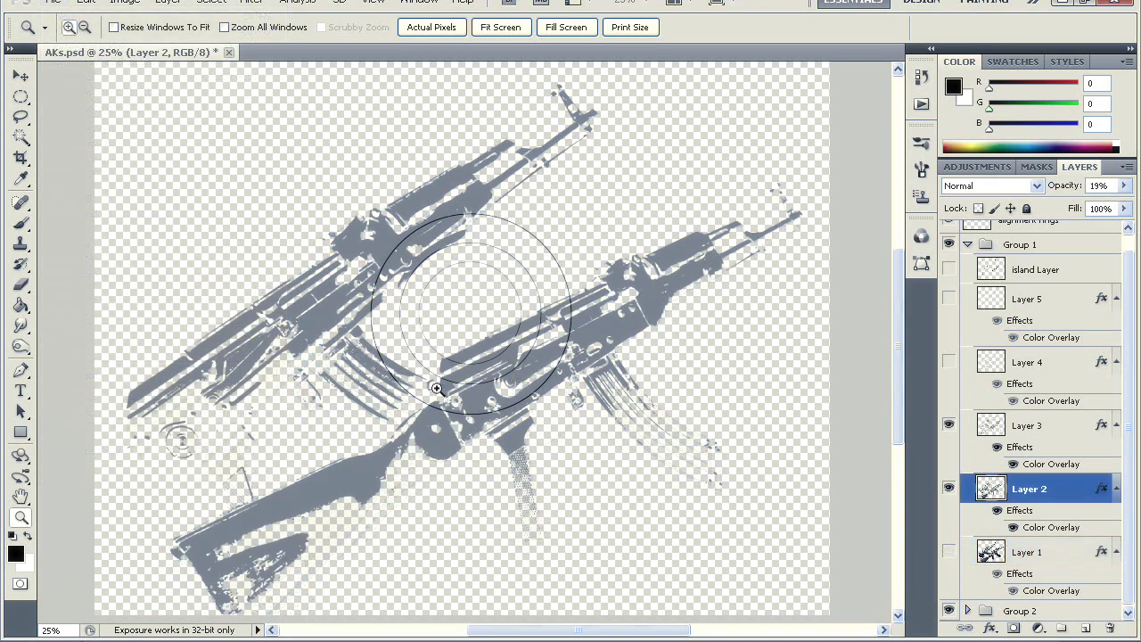
- Hide Layer 2, show Layer 4, and lower Layer 3's opacity to about 20%
click(949, 489)
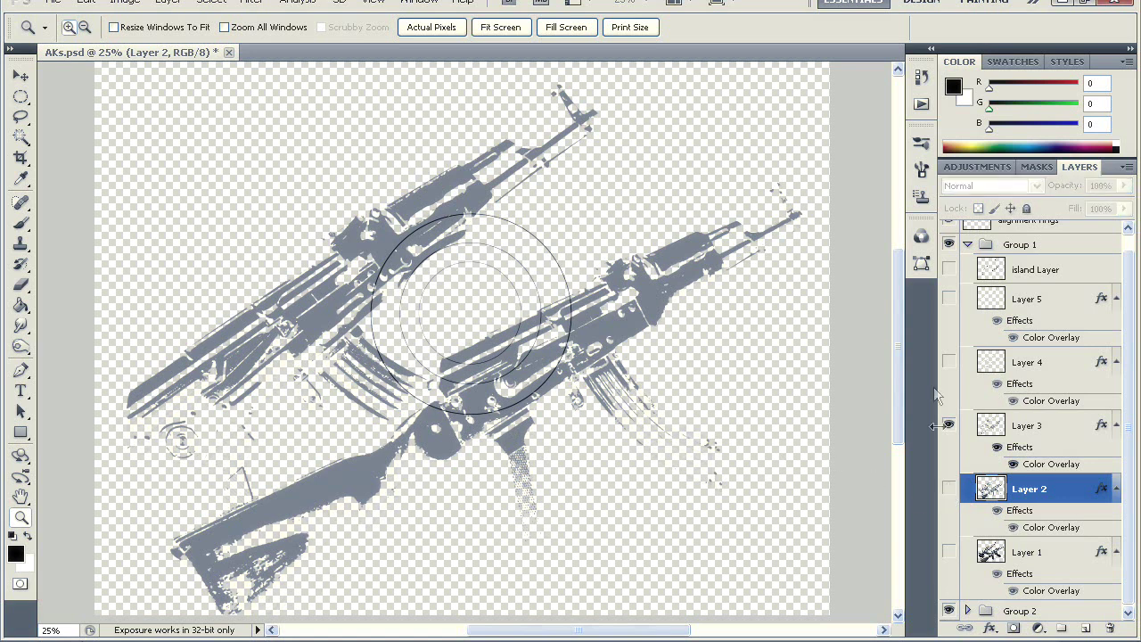
click(949, 361)
click(1028, 425)
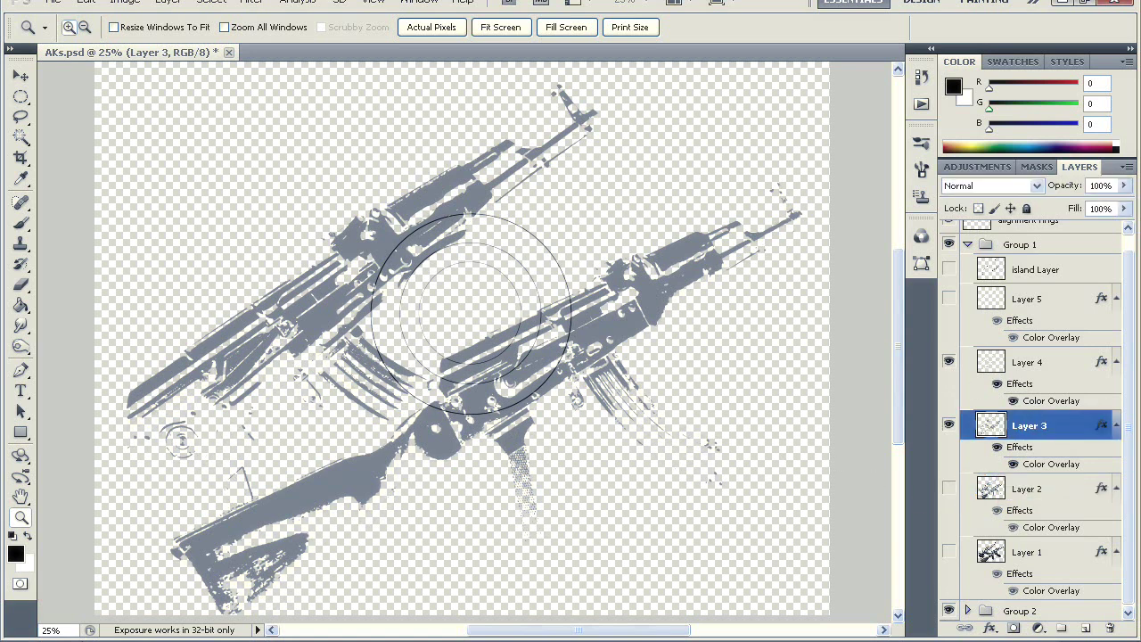
click(1123, 185)
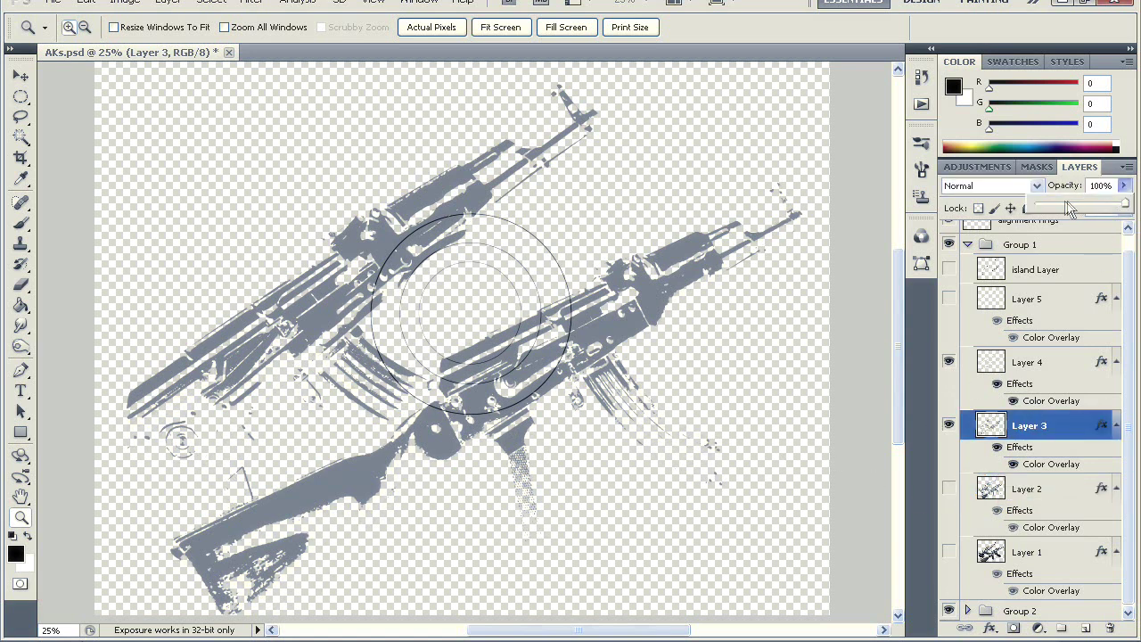
drag(1068, 208, 1055, 208)
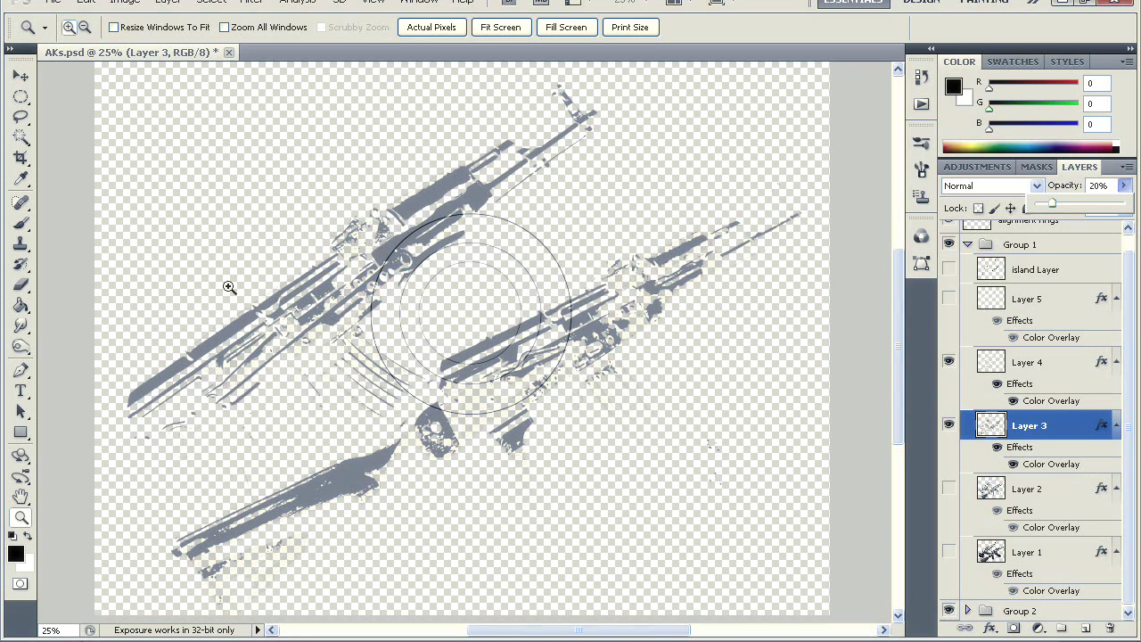
- Fade Layer 4 to about 20%, hide Layers 3 and 4, and show Layer 5 ghosted at 21%
click(1036, 372)
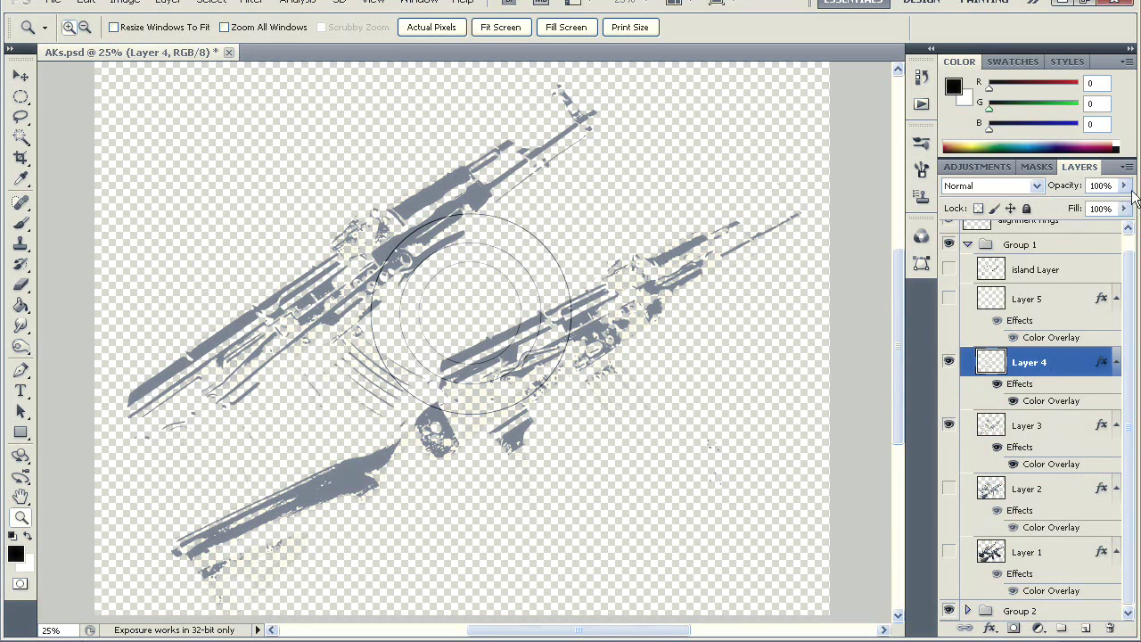
drag(1062, 207, 1059, 210)
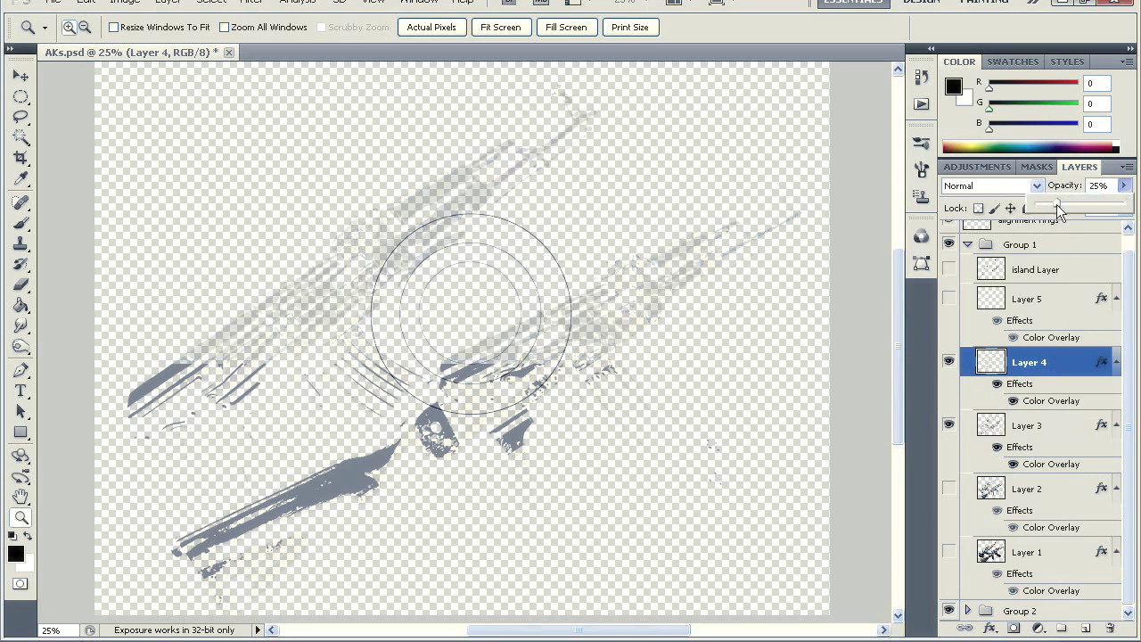
click(947, 362)
click(948, 425)
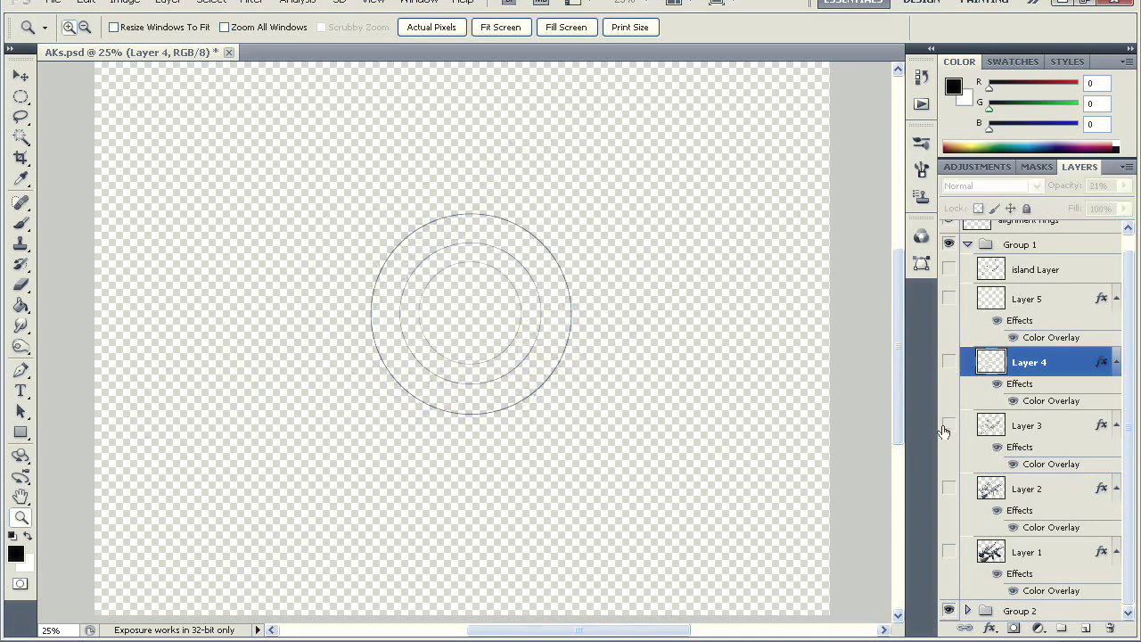
click(948, 299)
click(1024, 304)
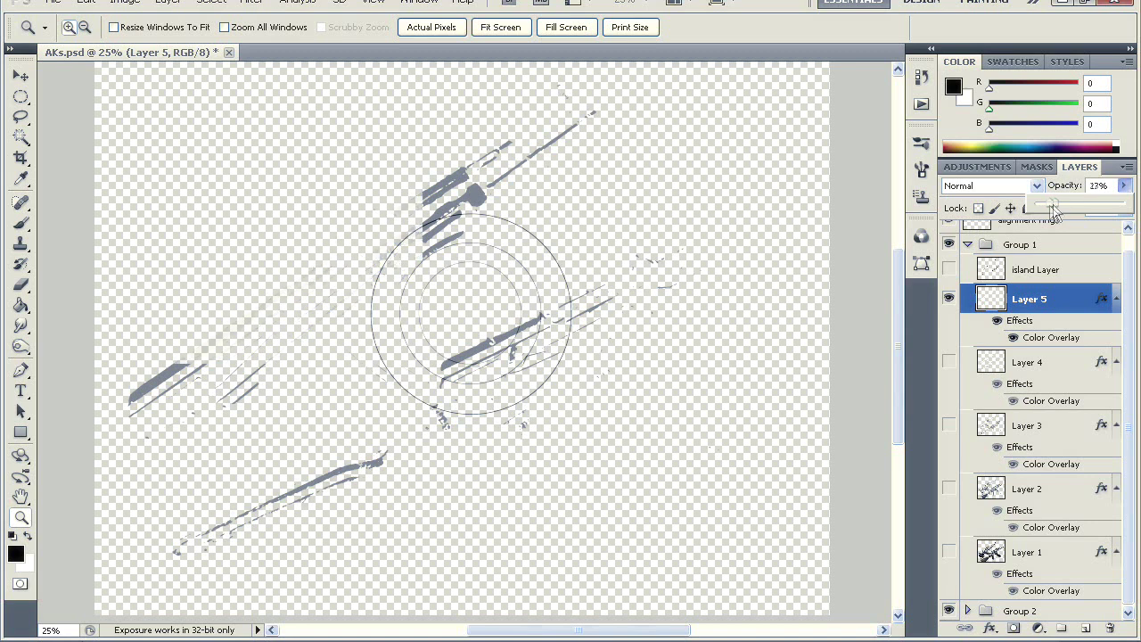
drag(1050, 205, 1052, 206)
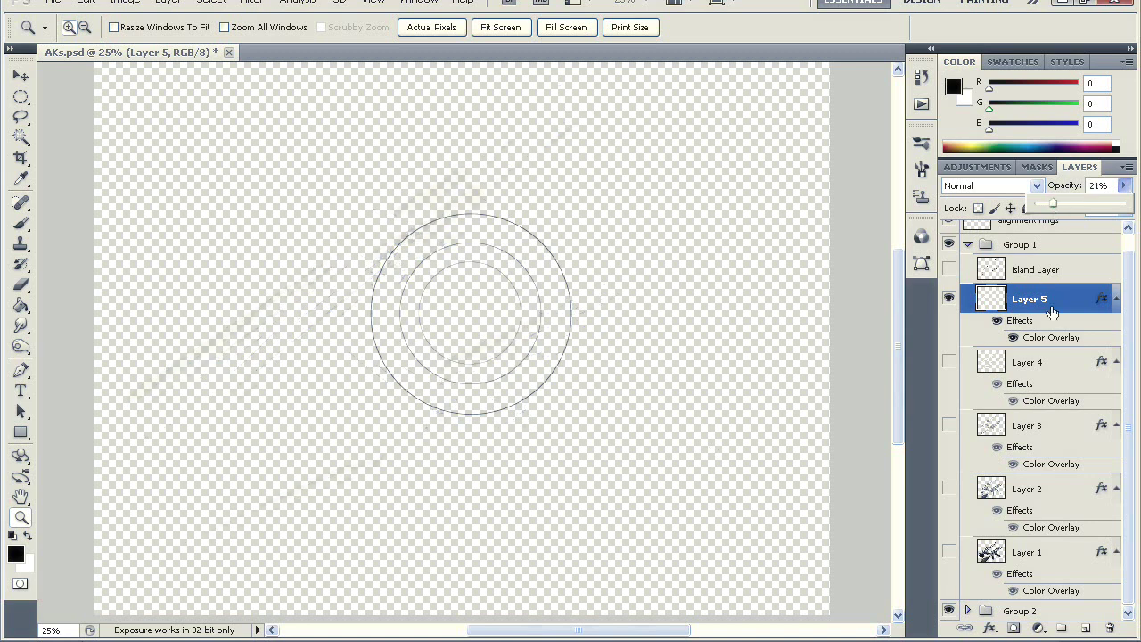
- Make Layers 4, 3, 2, 1 and the island Layer visible alongside Layer 5
click(949, 362)
click(948, 426)
click(949, 489)
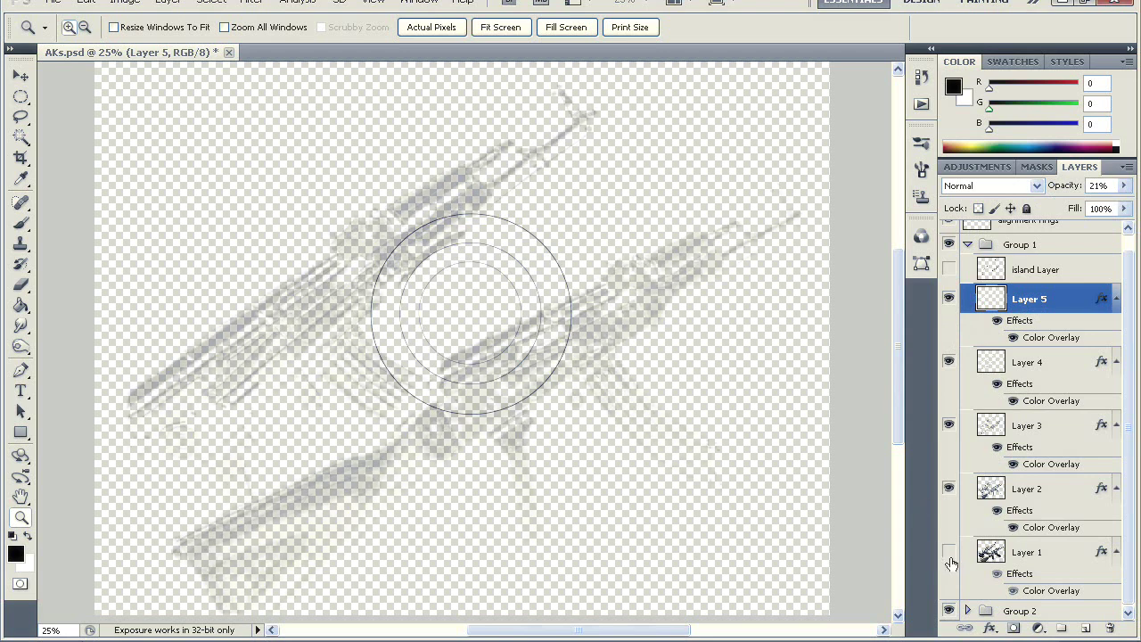
click(949, 552)
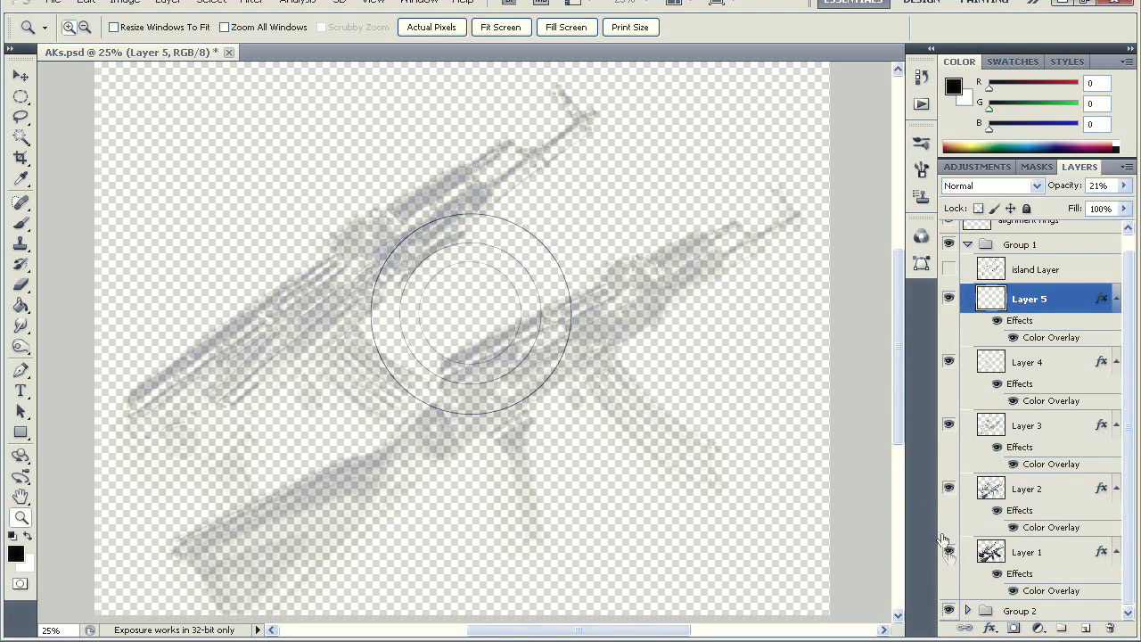
click(949, 270)
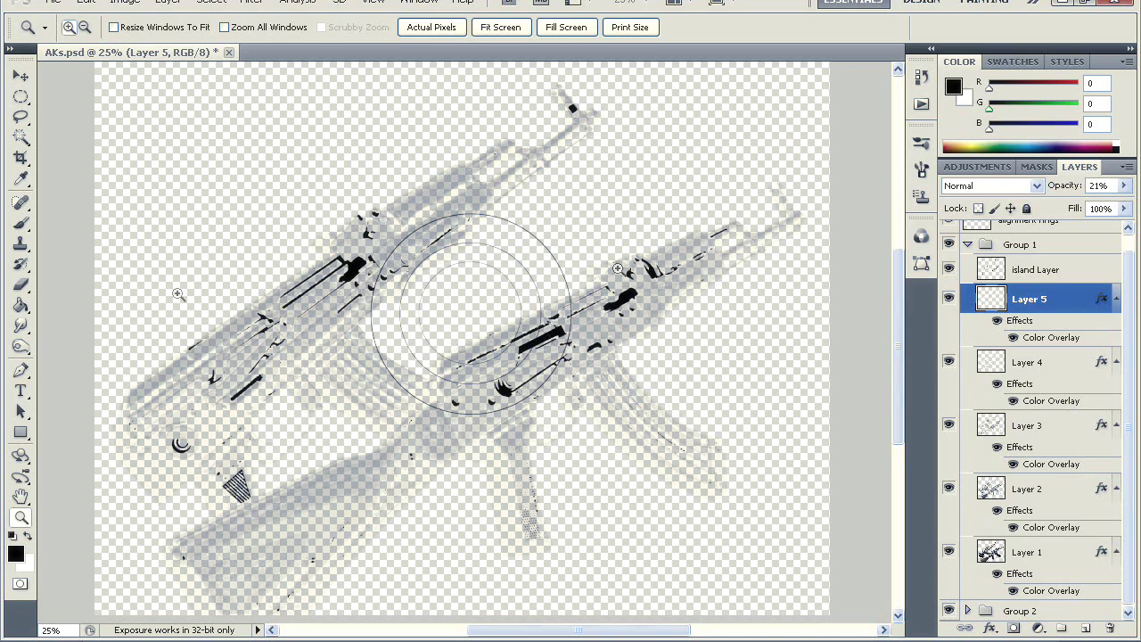
click(53, 3)
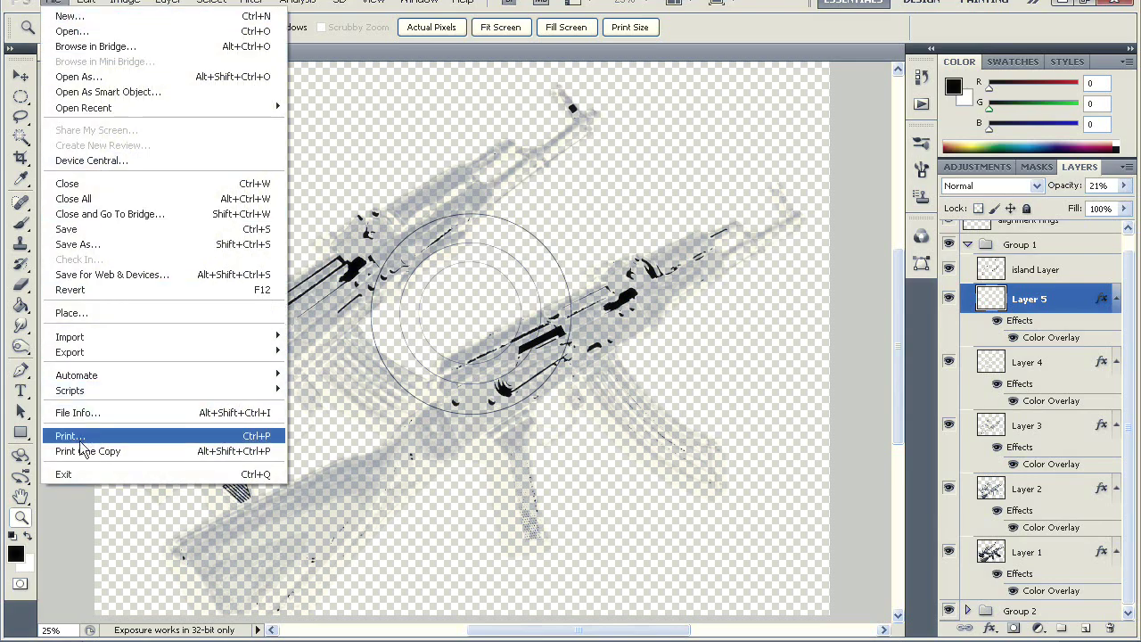